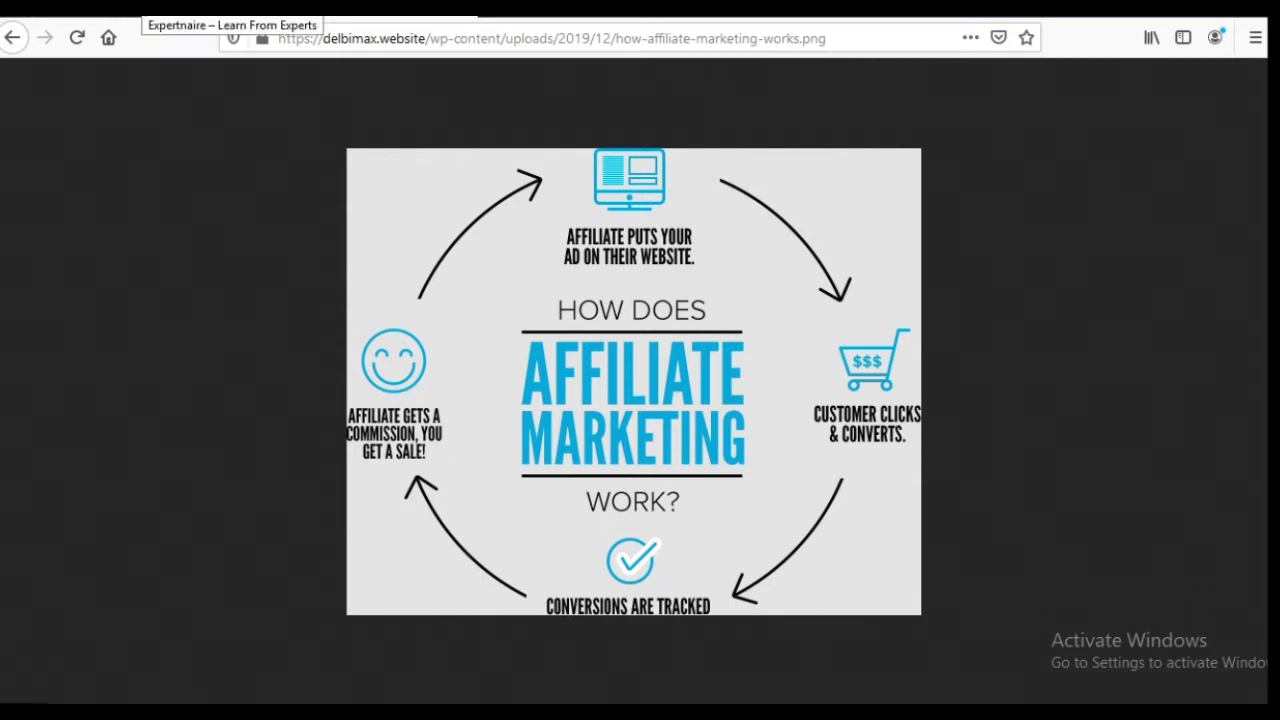
Switch to the Expertnaire home page and bring up its affiliate sign-up form.
click(215, 8)
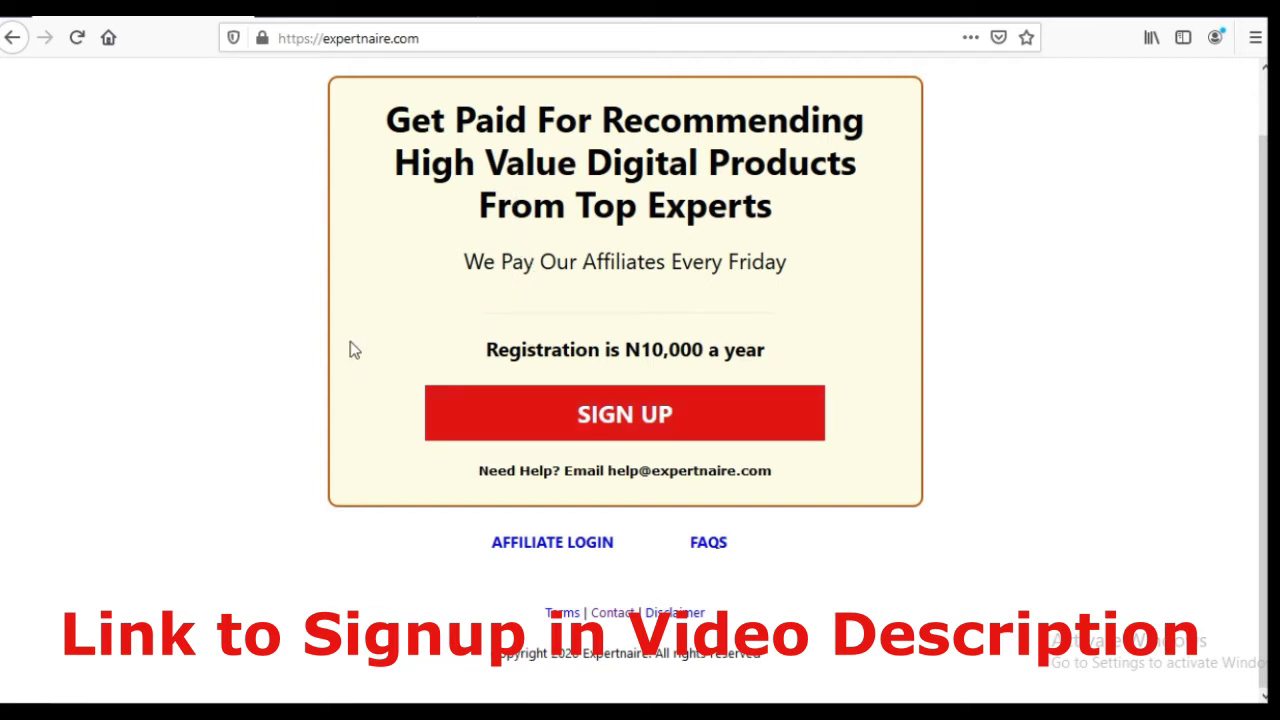
click(607, 420)
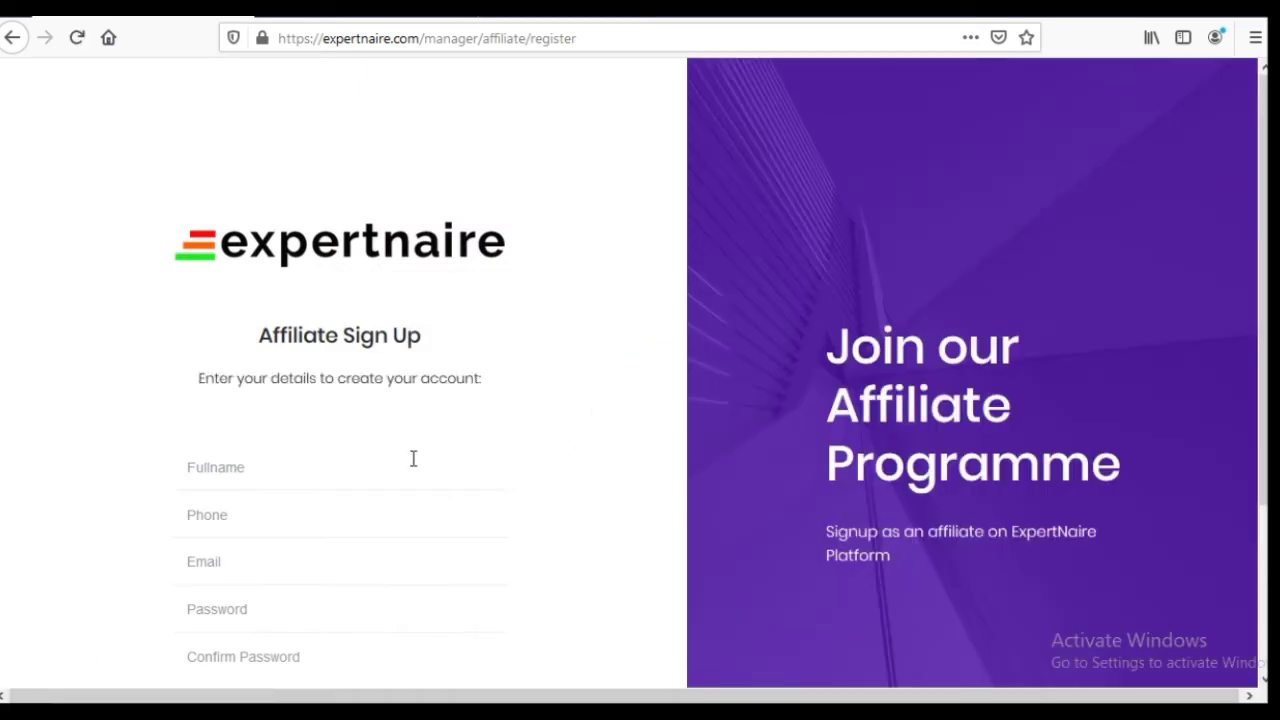
Fill the affiliate form's Fullname, Phone, Email and Password fields, then view the terms and conditions.
scroll(411, 460, down, 4)
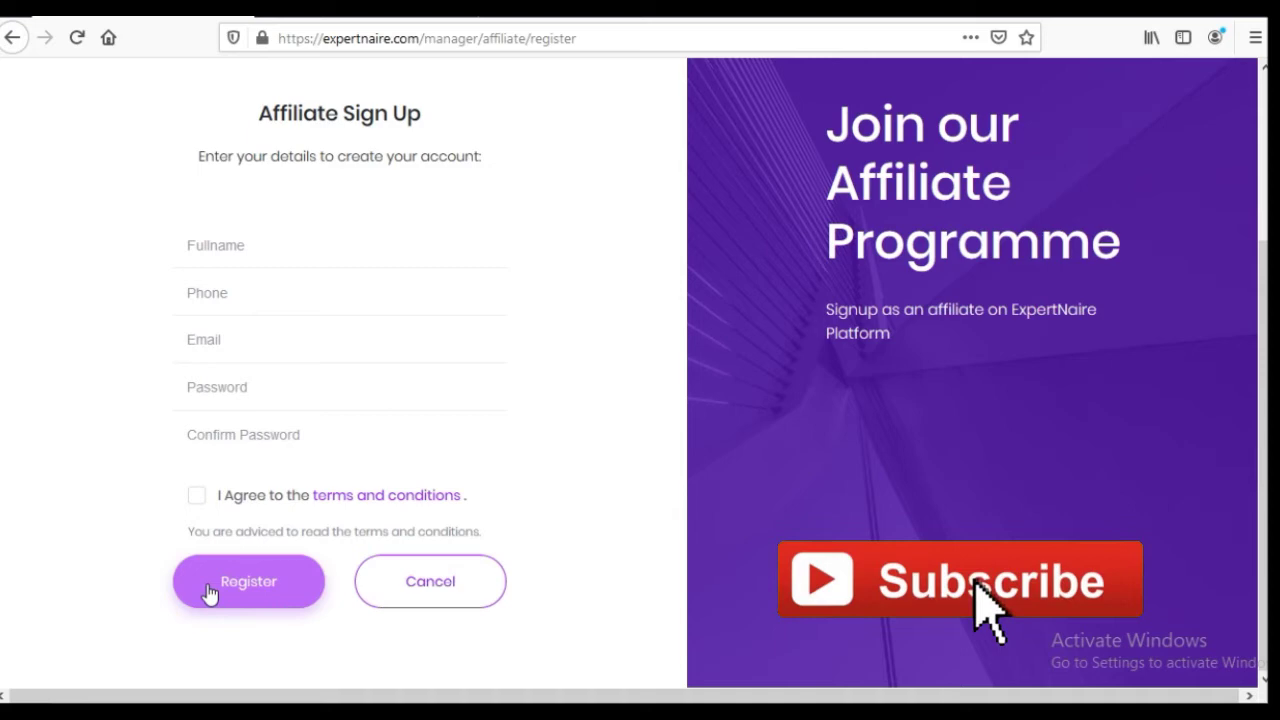
click(246, 250)
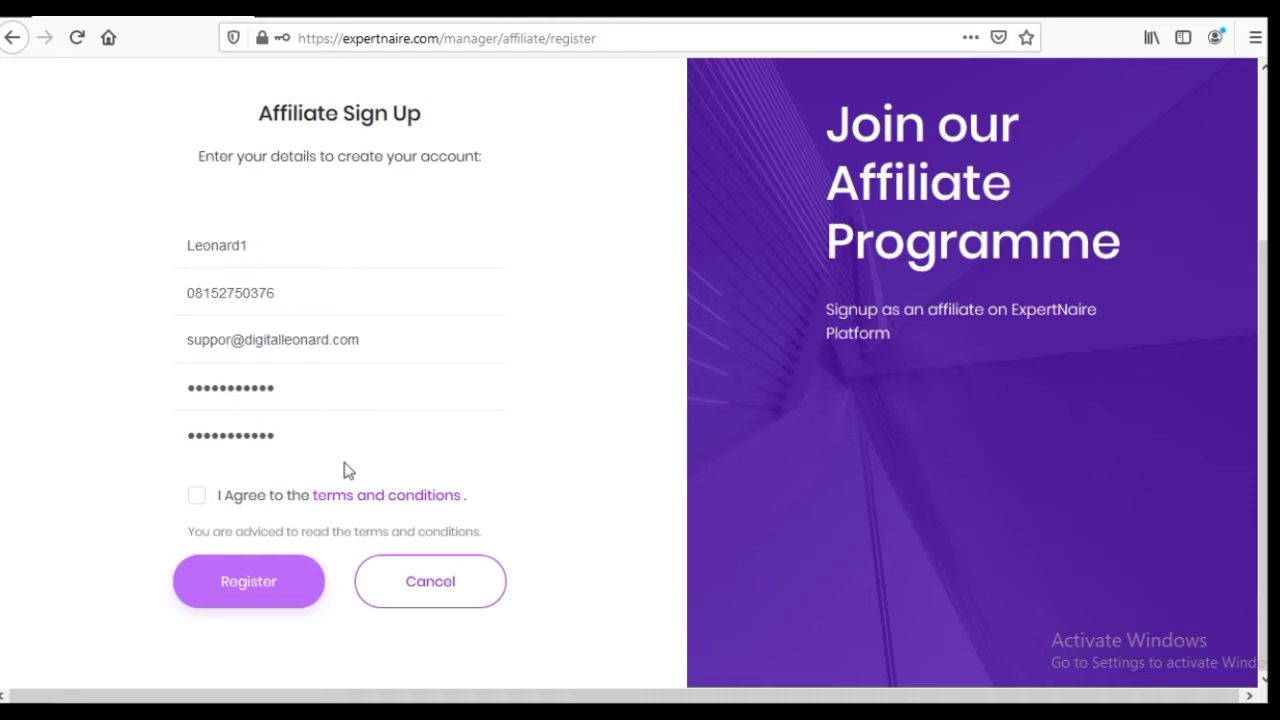
click(381, 497)
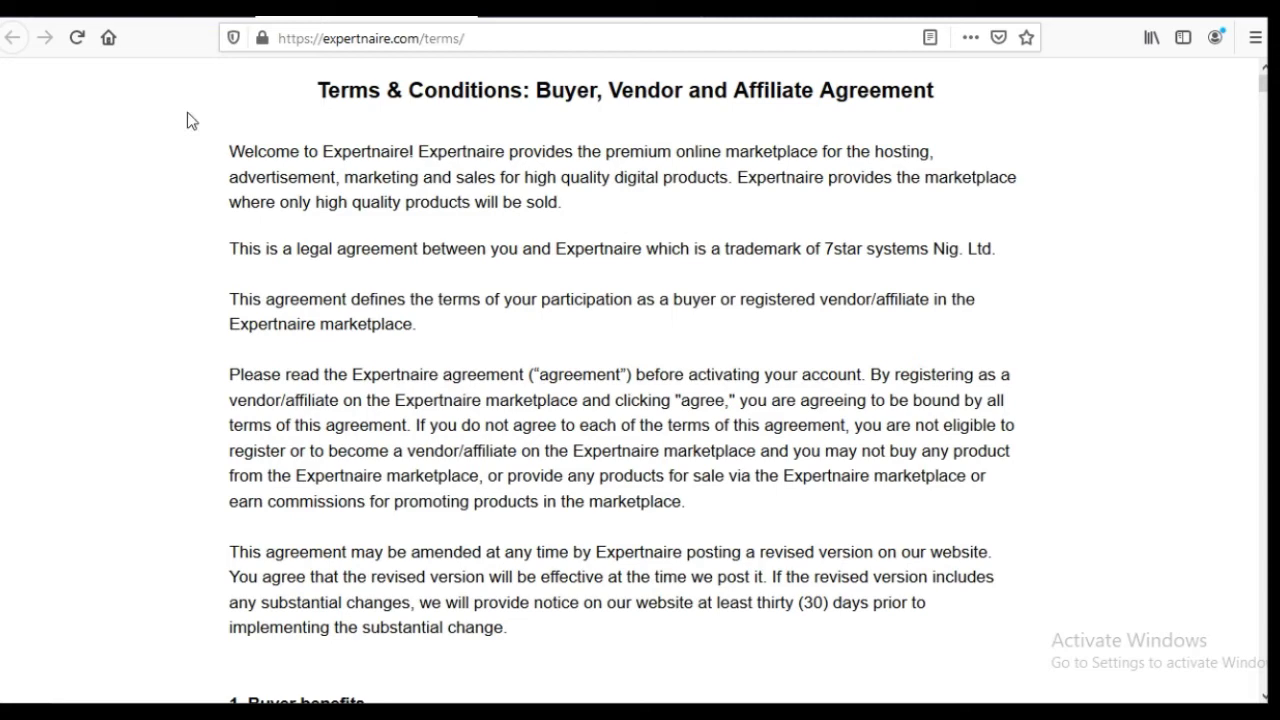
Return to the filled sign-up form, tick I Agree, and register as an affiliate.
click(12, 38)
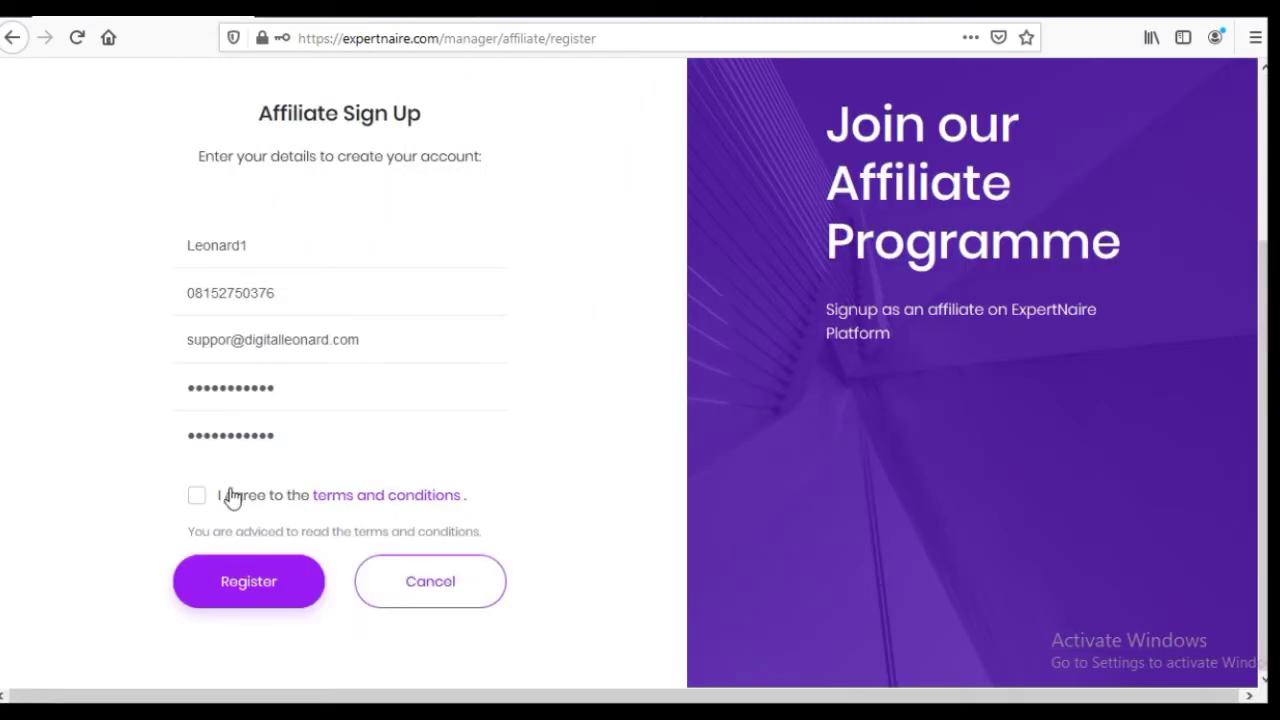
click(197, 497)
click(257, 600)
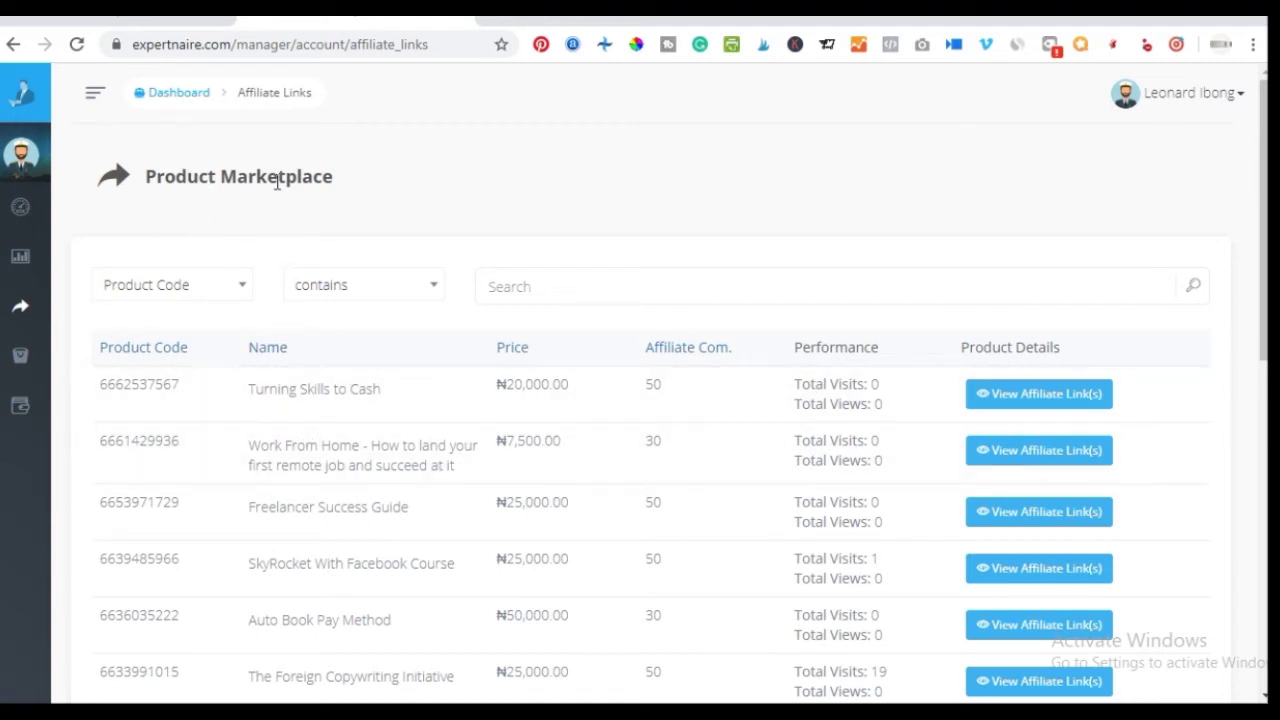
Show the Product Marketplace and glance at the Product Code filter list without changing it.
mouse_move(35, 150)
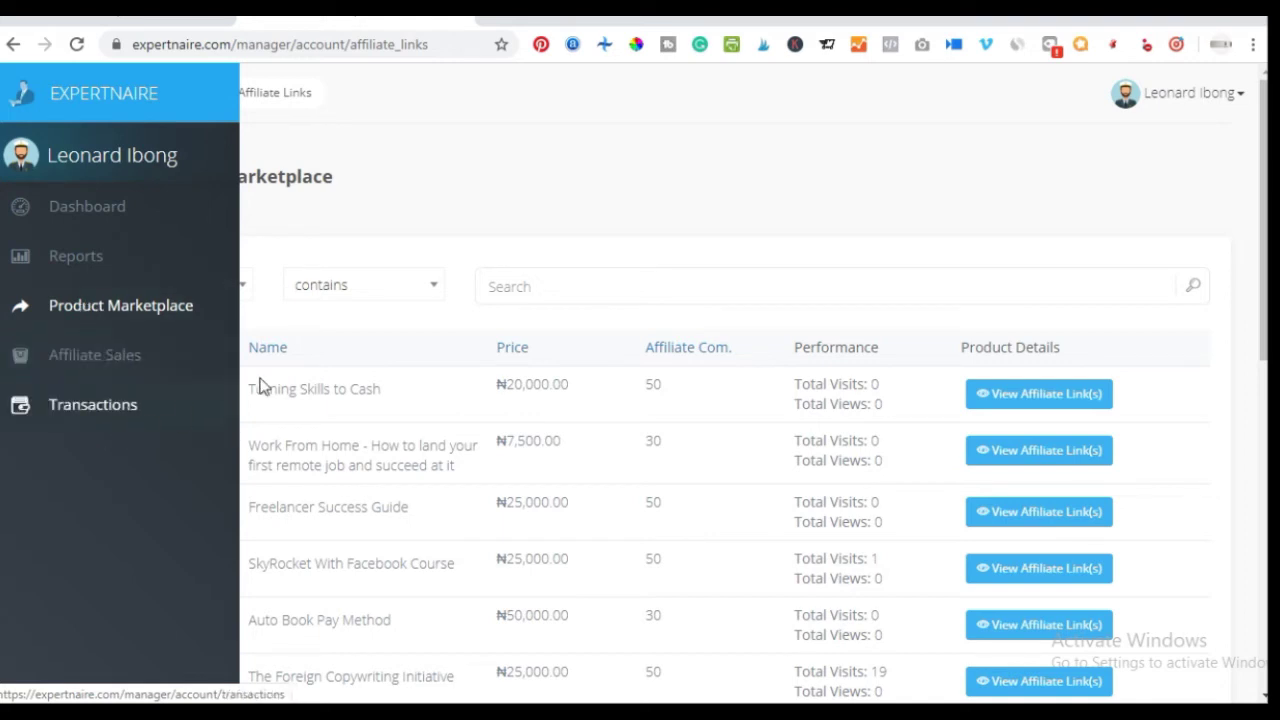
mouse_move(40, 206)
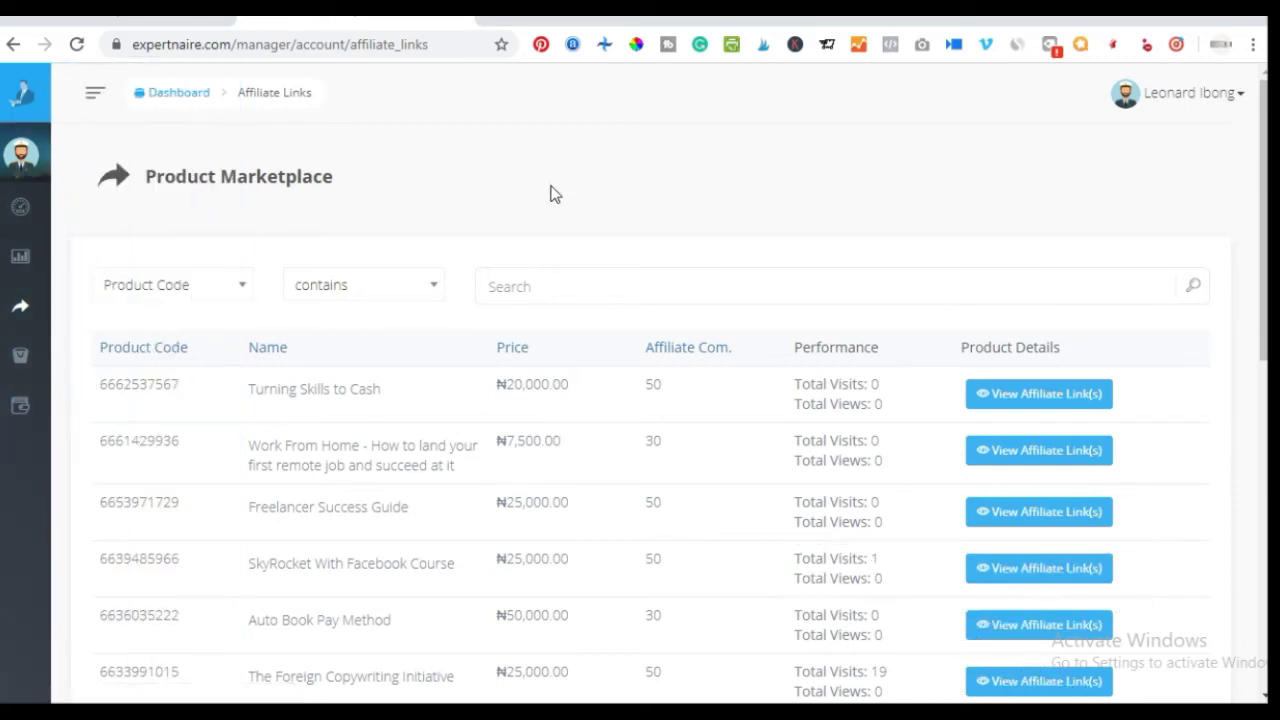
click(232, 298)
click(447, 167)
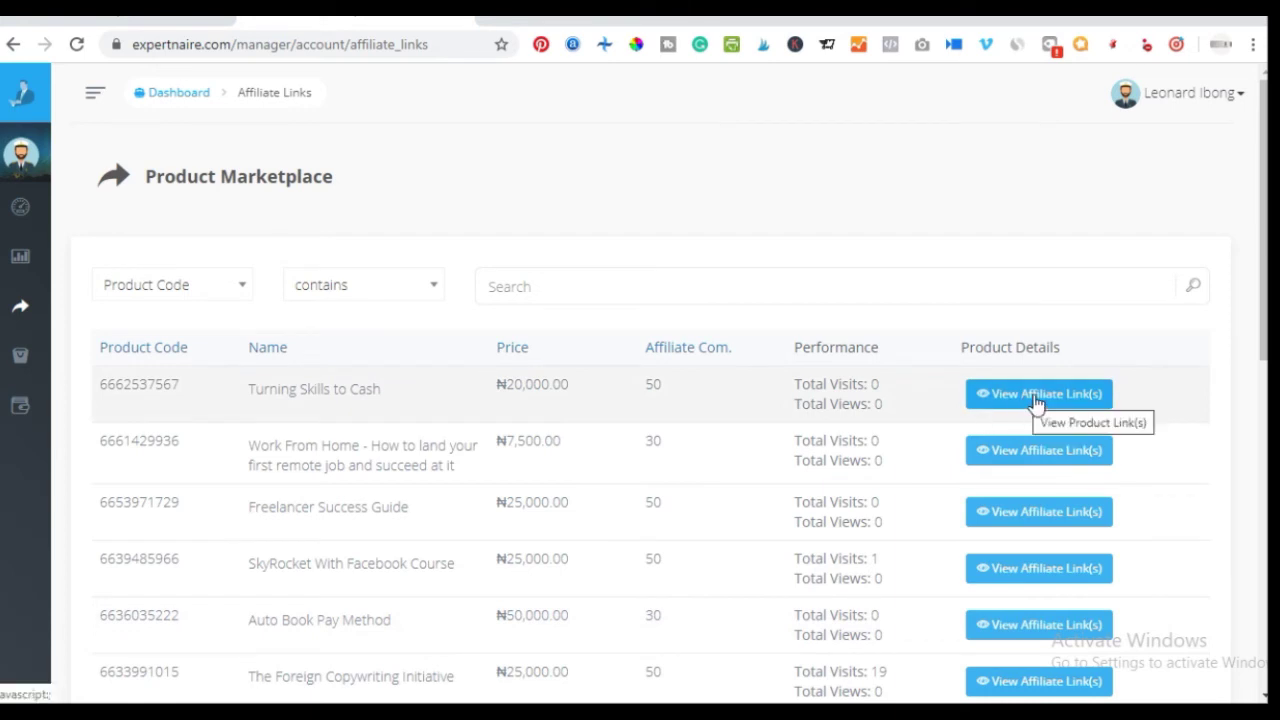
Copy the Turning Skills to Cash affiliate link and view its sales page tab.
click(1035, 400)
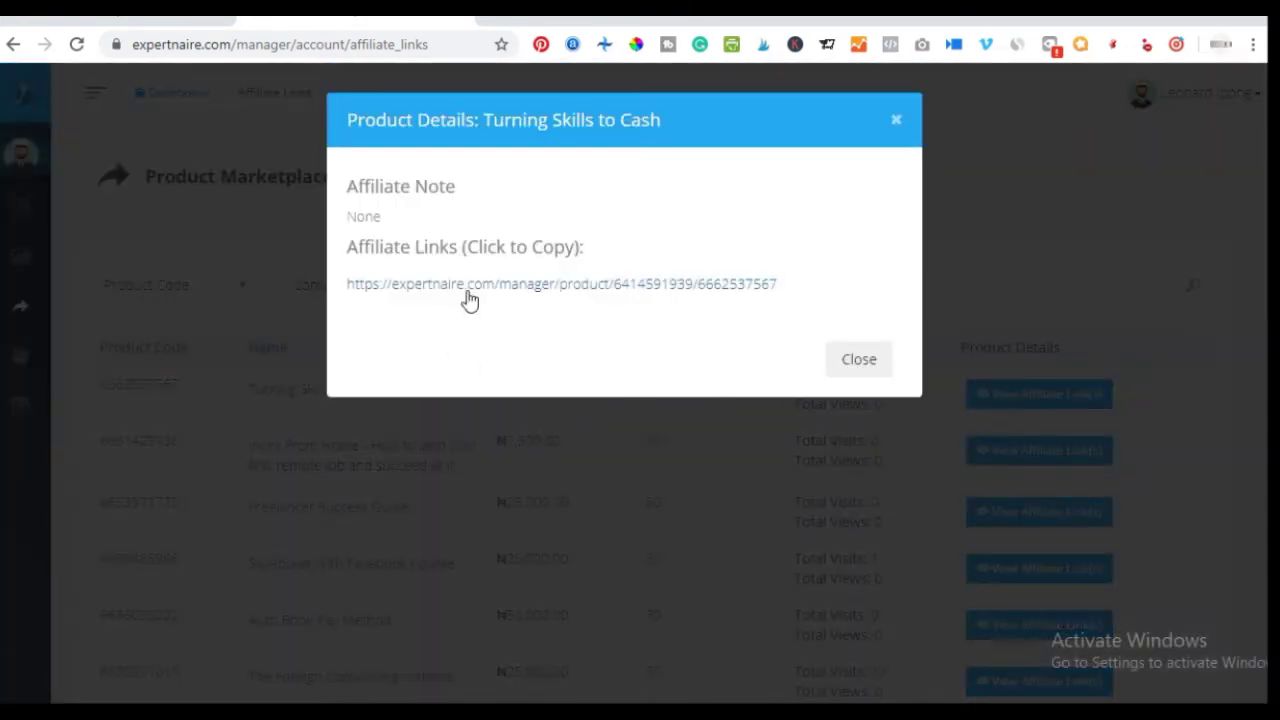
click(469, 295)
right_click(469, 295)
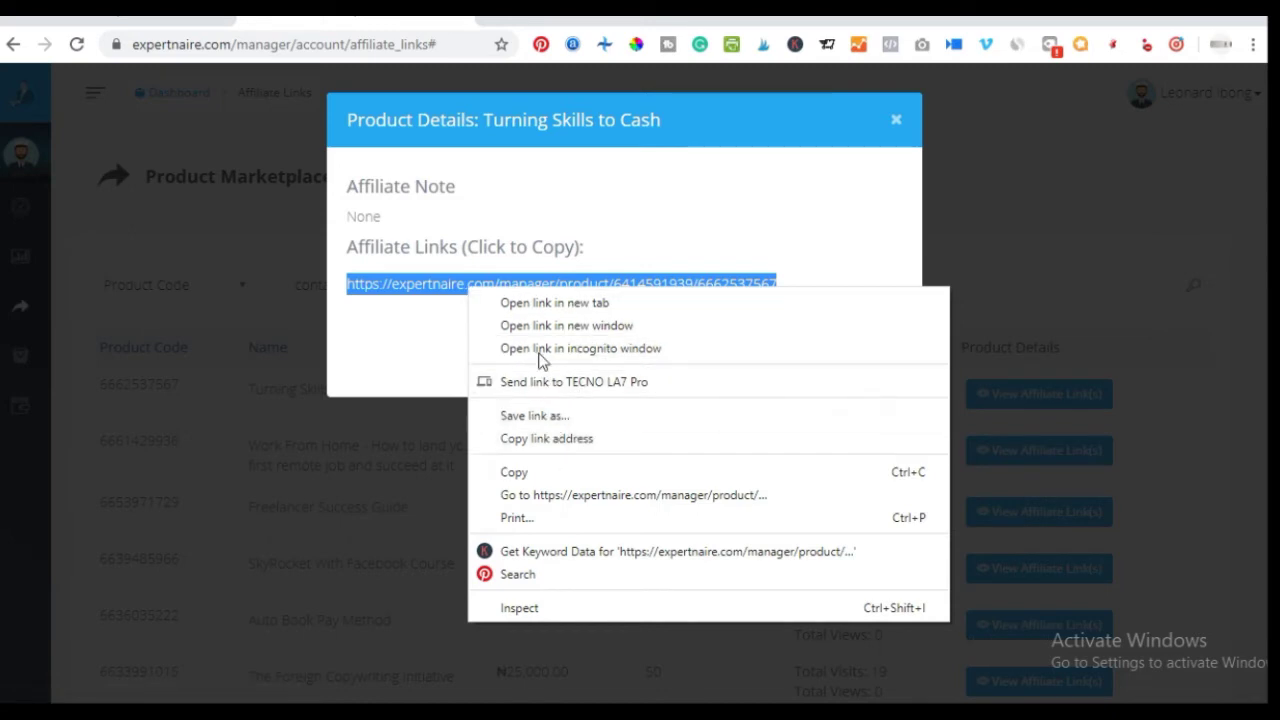
click(530, 471)
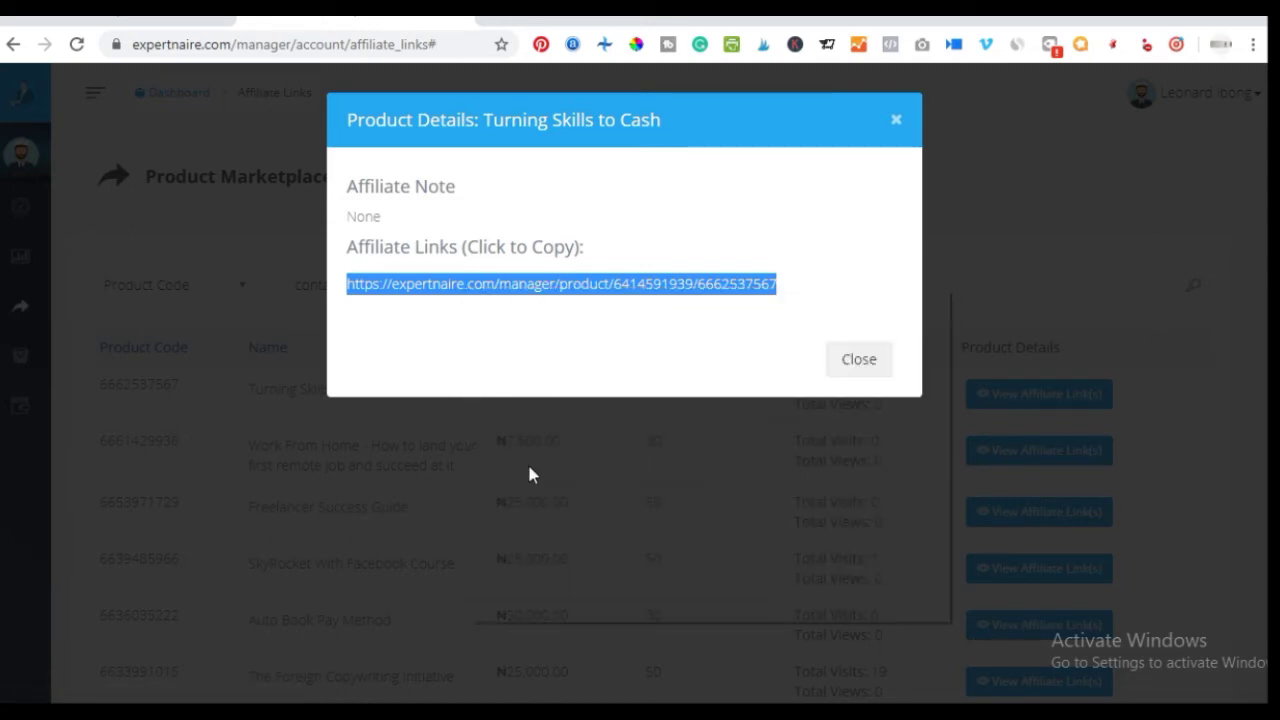
right_click(497, 290)
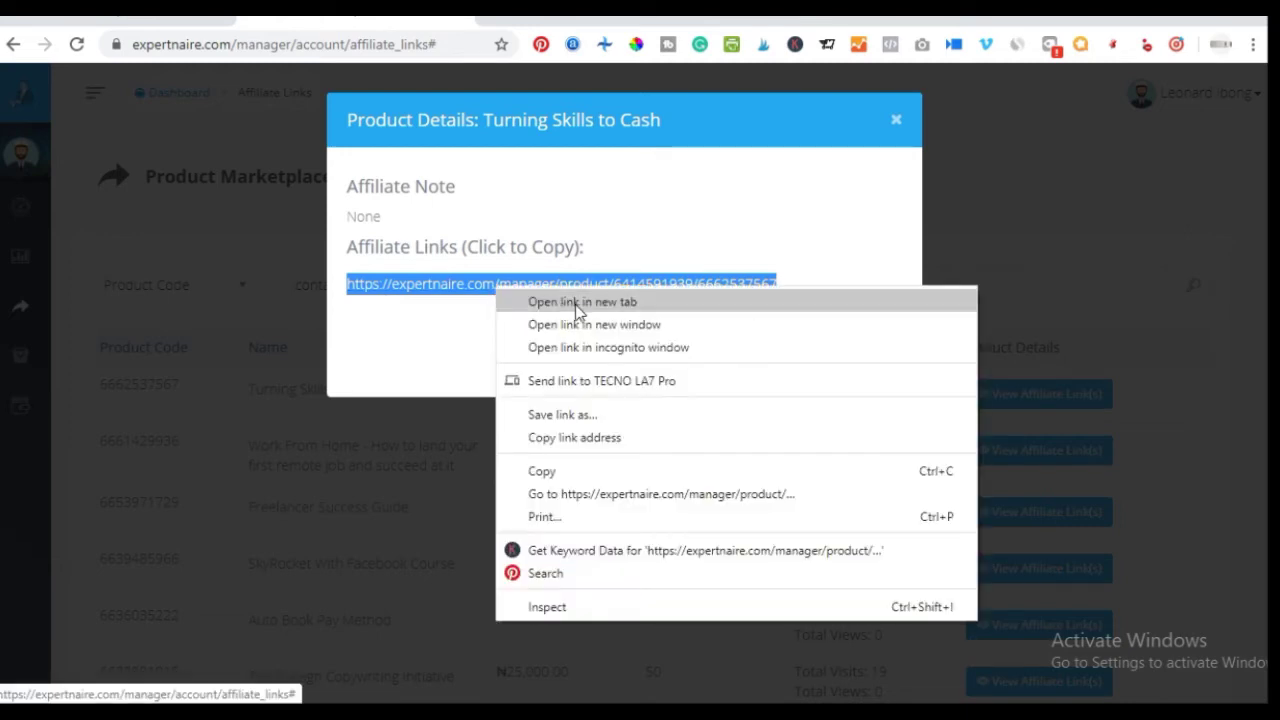
click(571, 470)
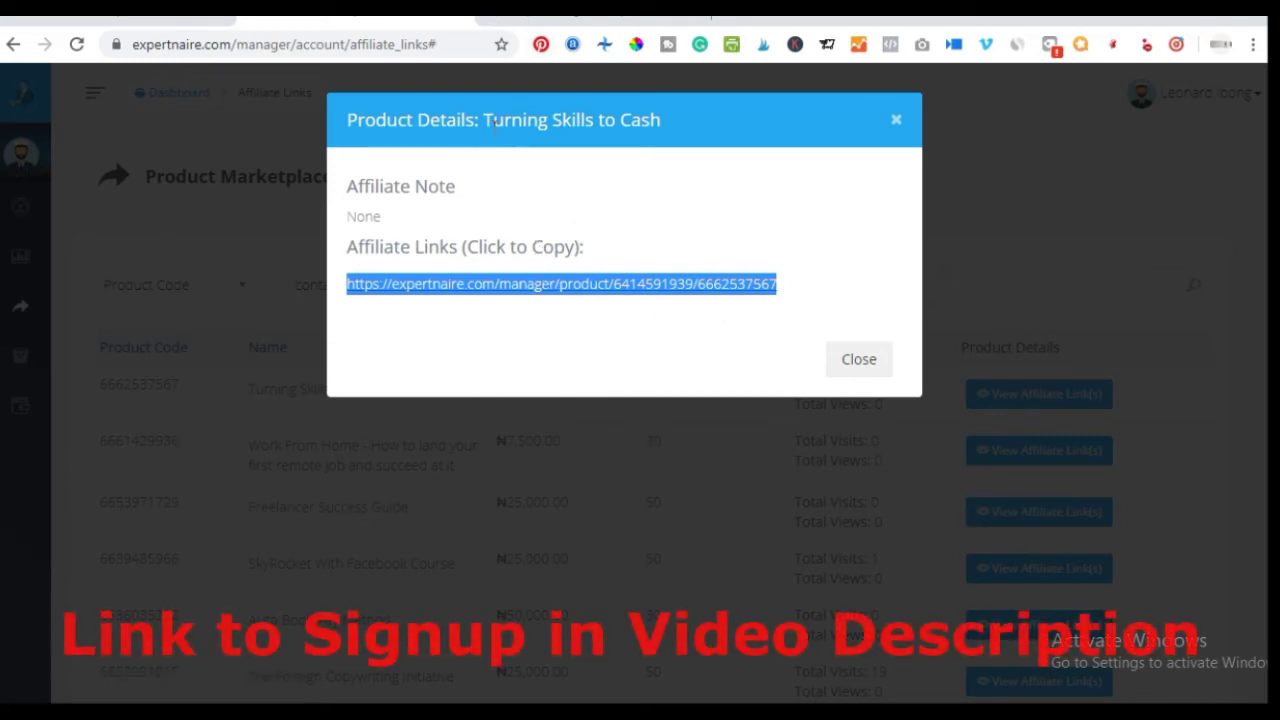
click(551, 24)
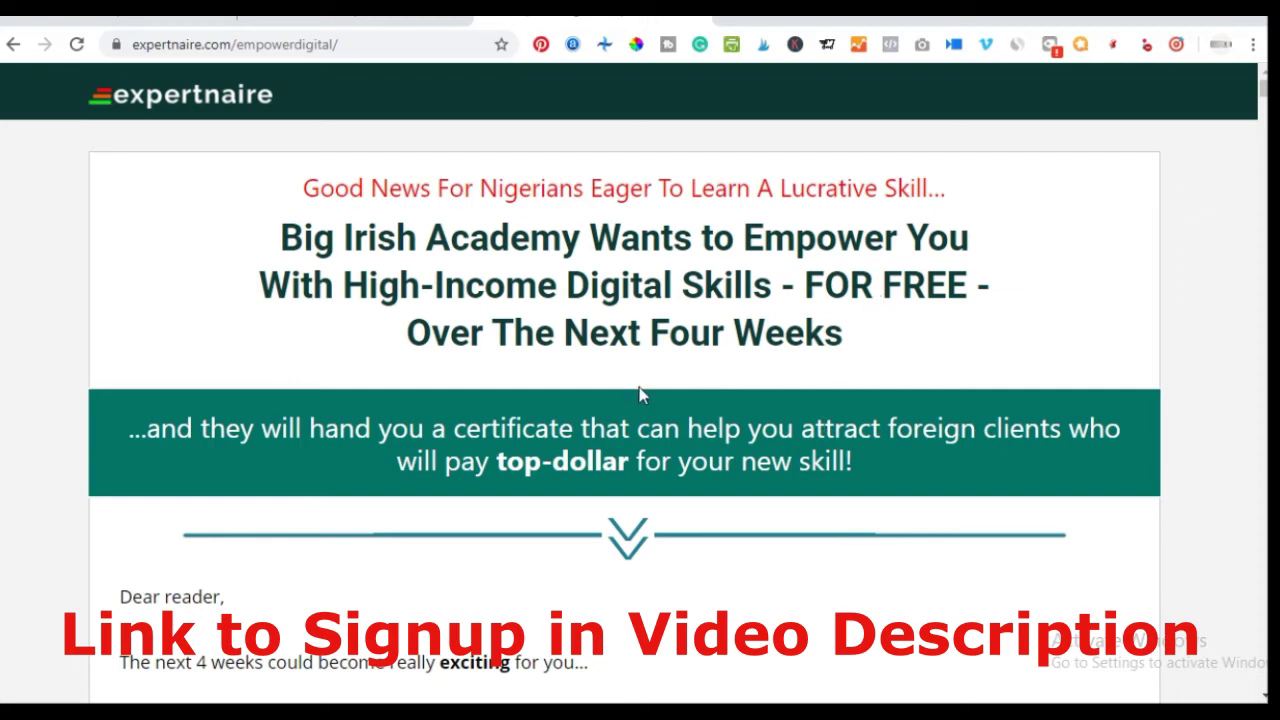
scroll(771, 337, down, 8)
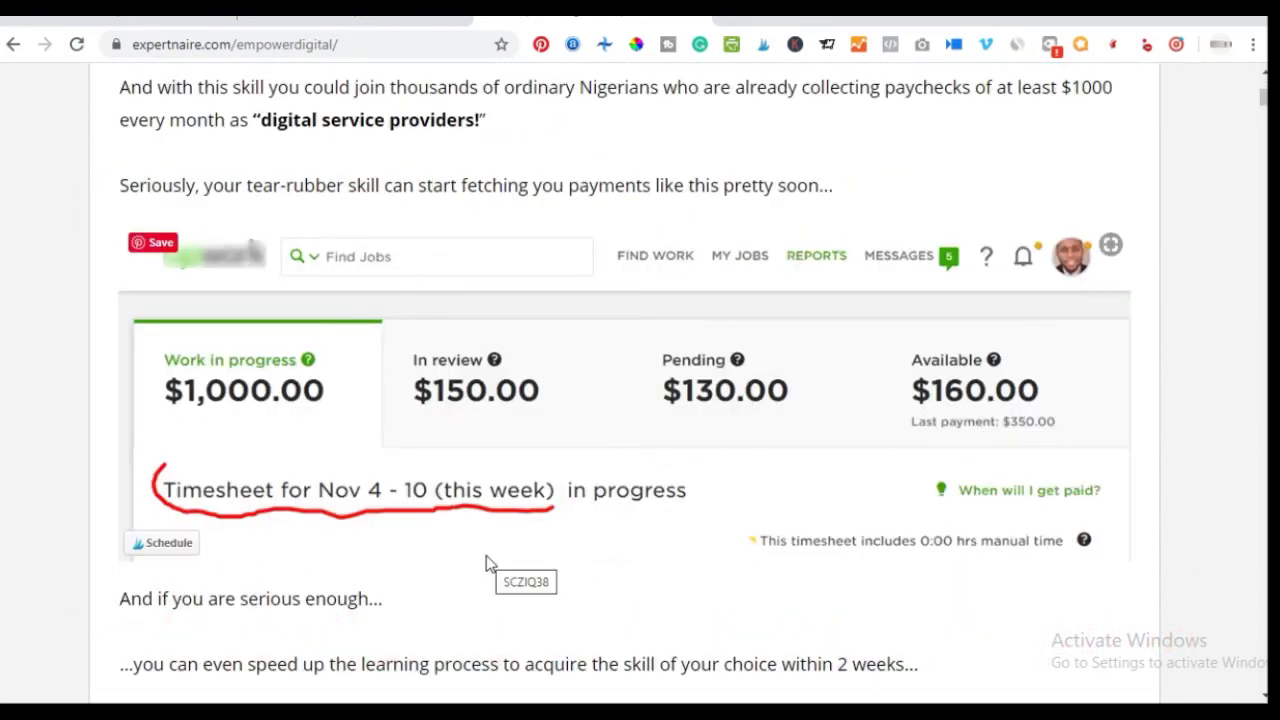
scroll(486, 560, down, 3)
scroll(486, 564, down, 12)
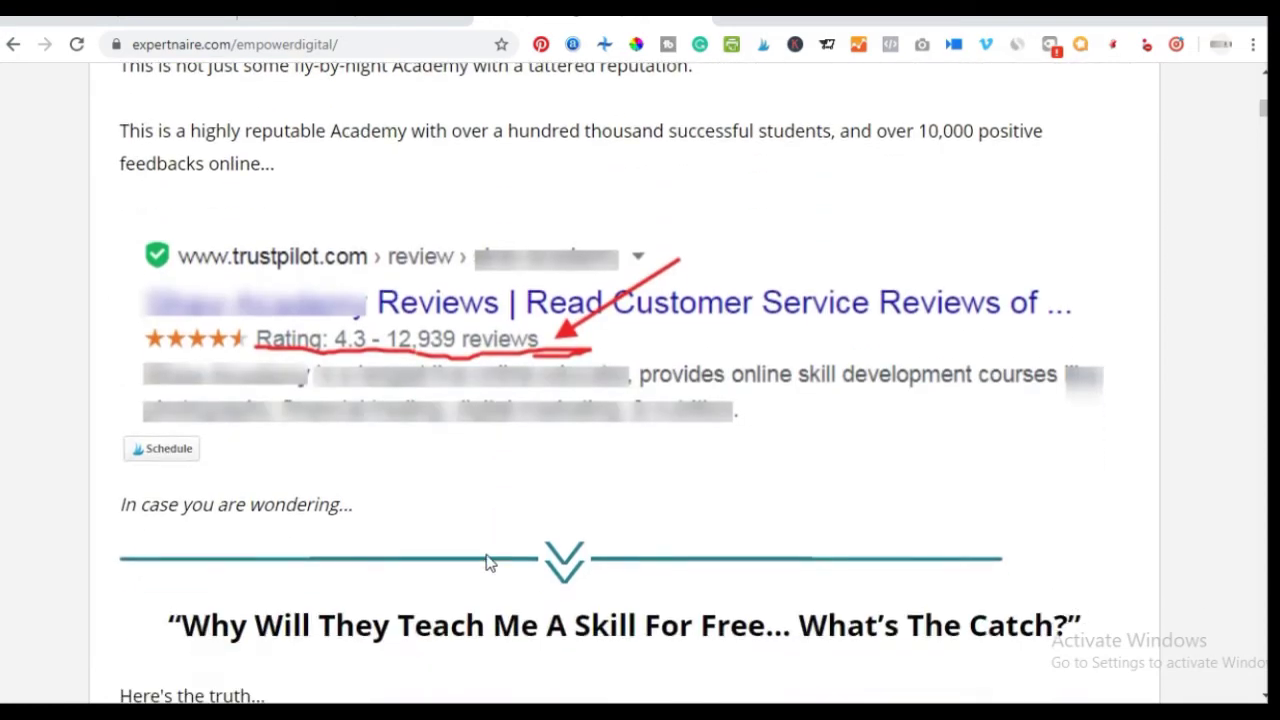
scroll(590, 412, down, 5)
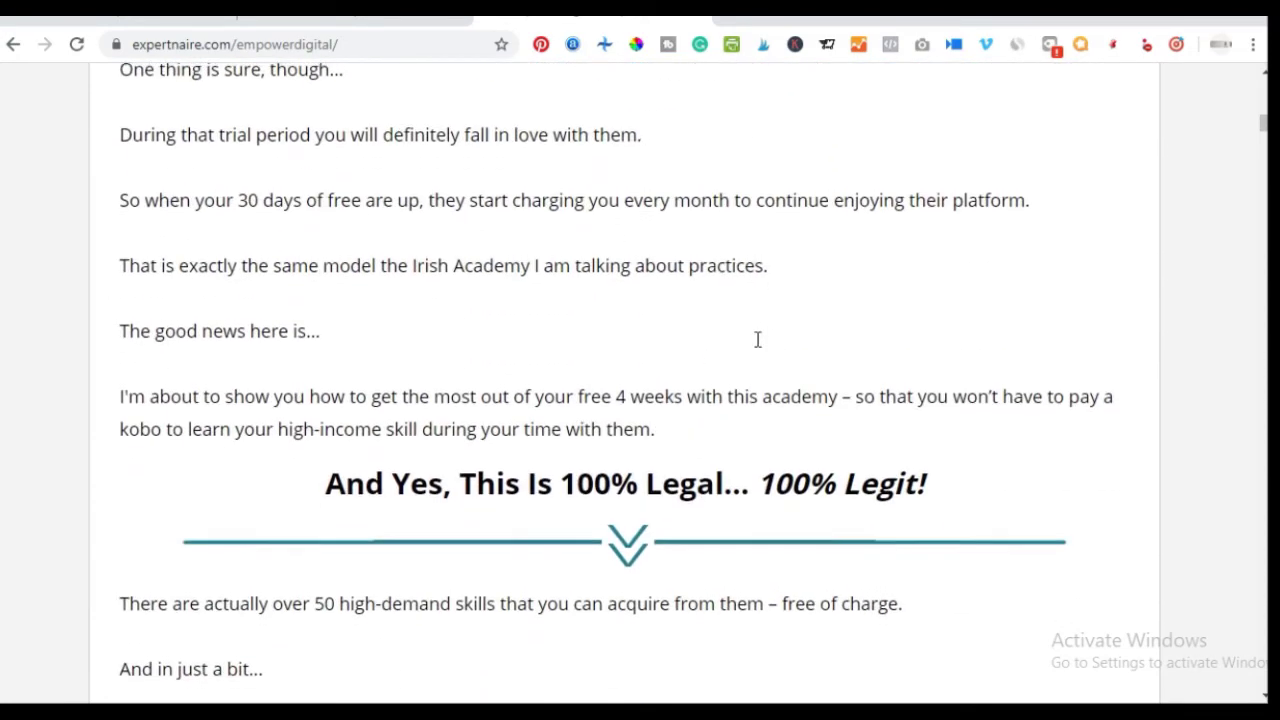
scroll(757, 337, down, 2)
drag(1263, 130, 1263, 90)
scroll(543, 470, down, 20)
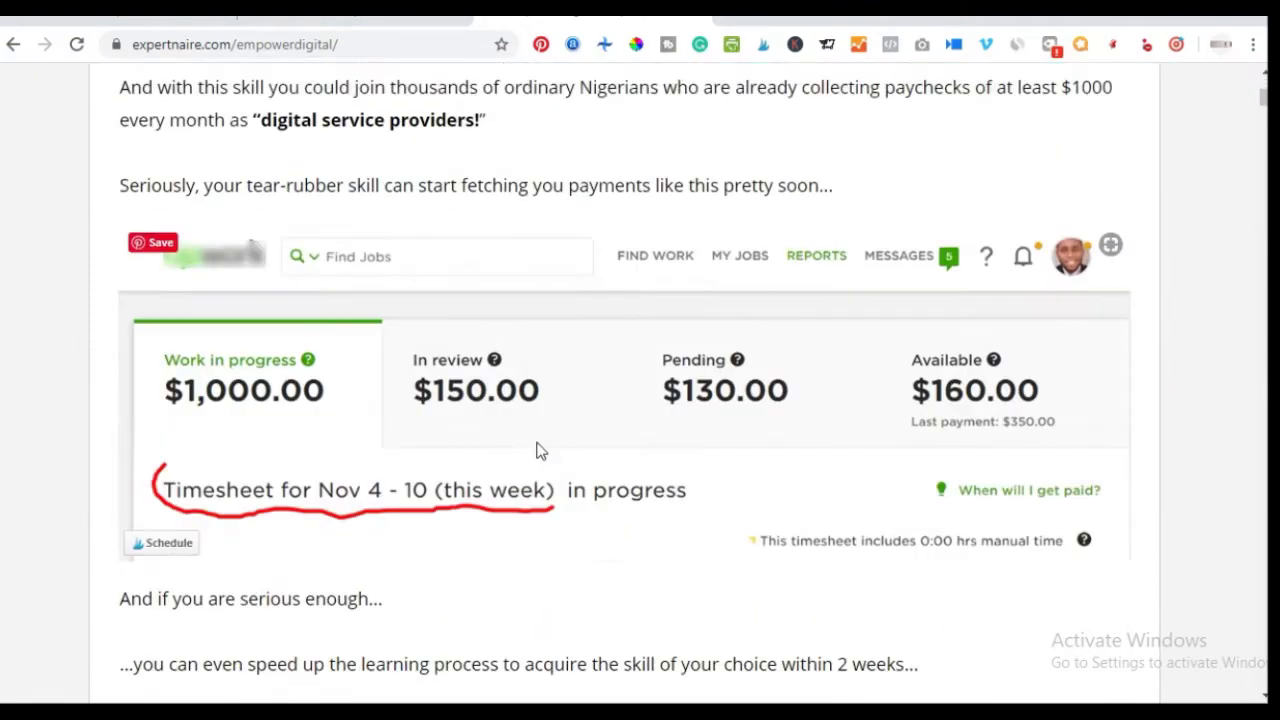
scroll(538, 452, down, 20)
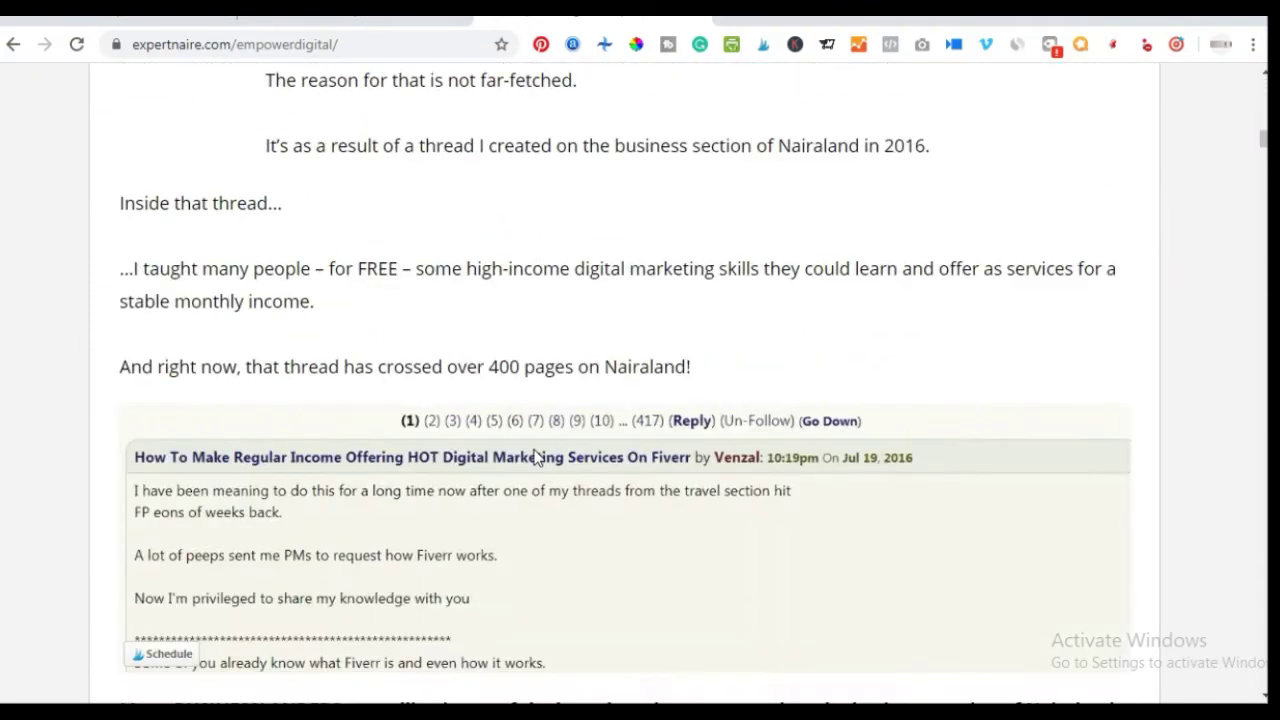
scroll(537, 462, down, 20)
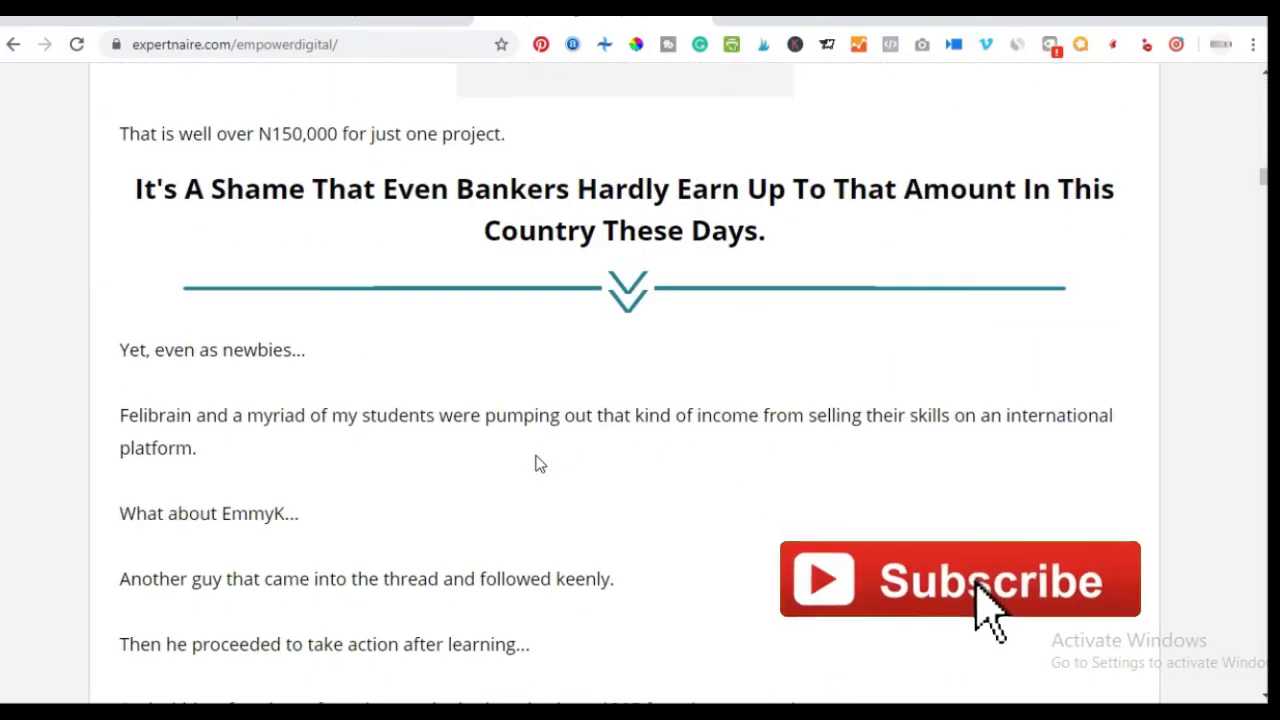
scroll(537, 455, down, 20)
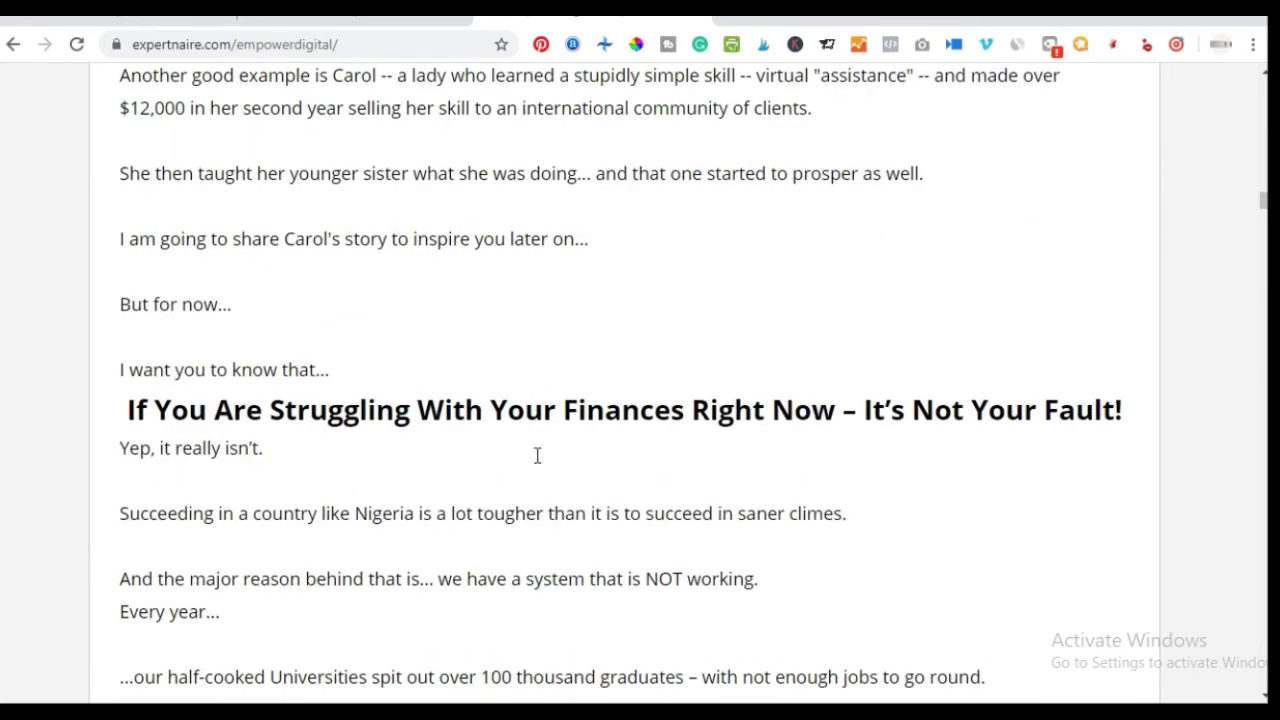
scroll(538, 463, down, 20)
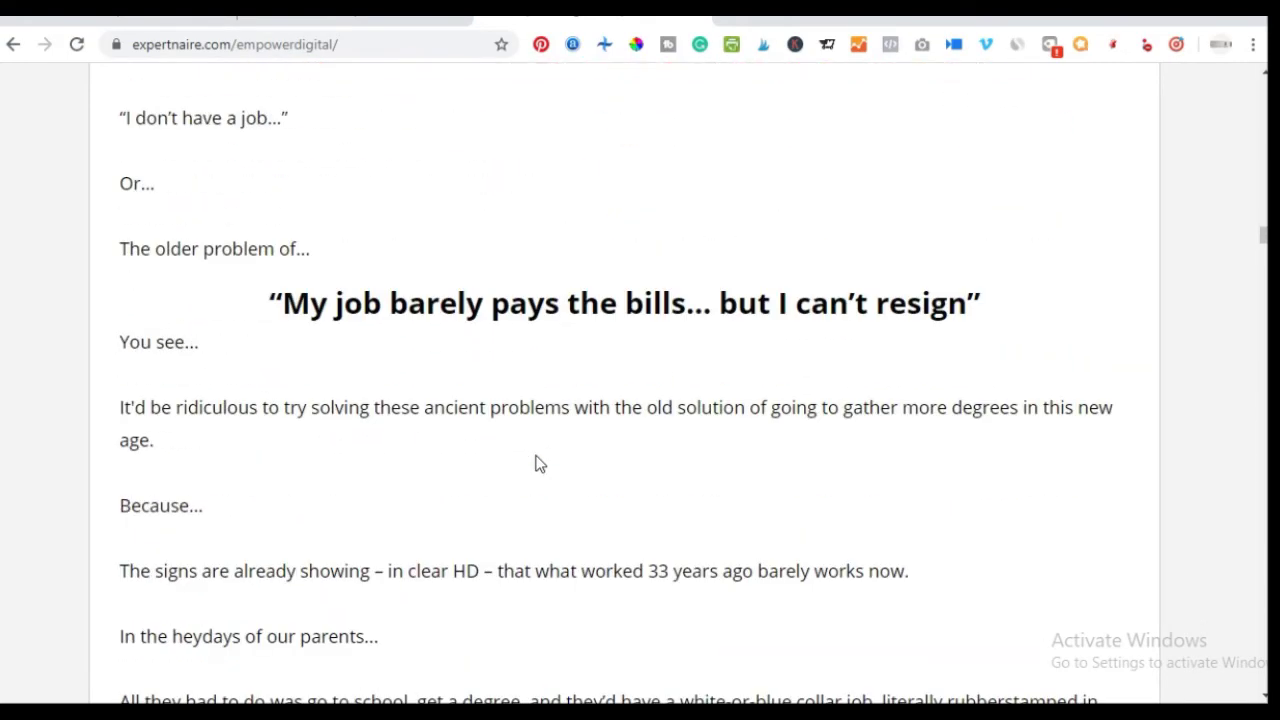
scroll(537, 462, down, 20)
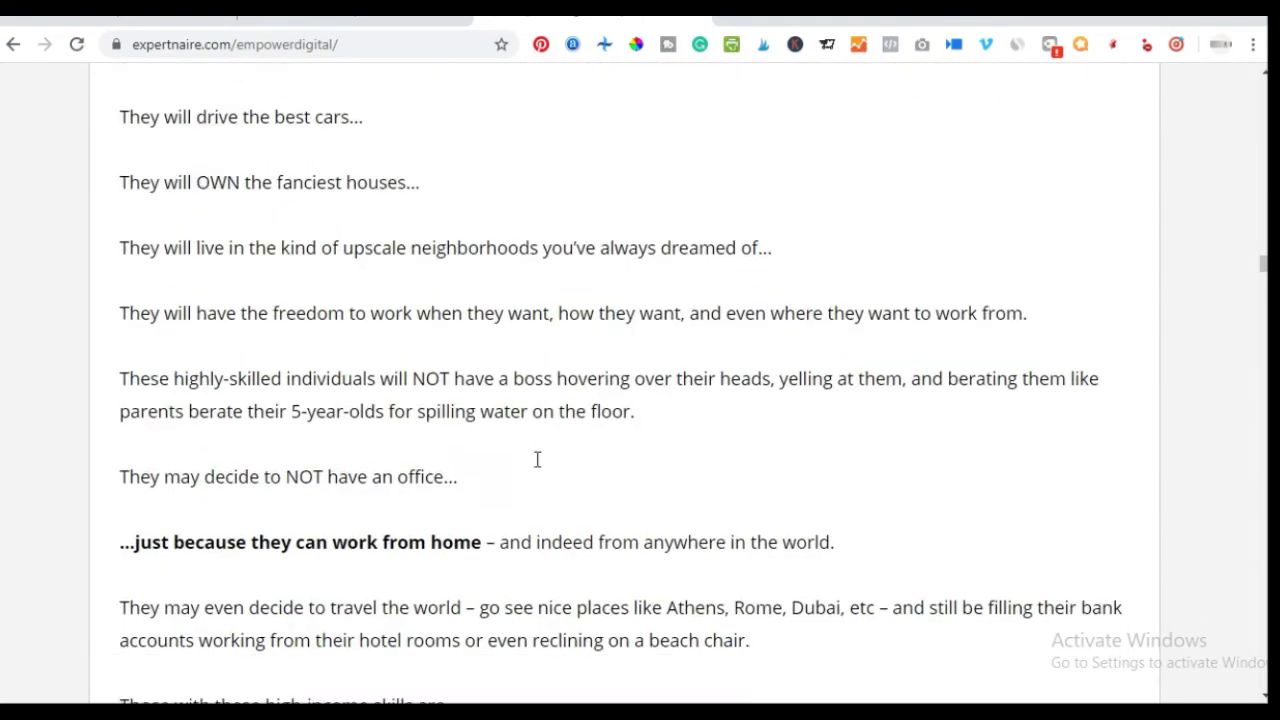
scroll(537, 472, down, 1)
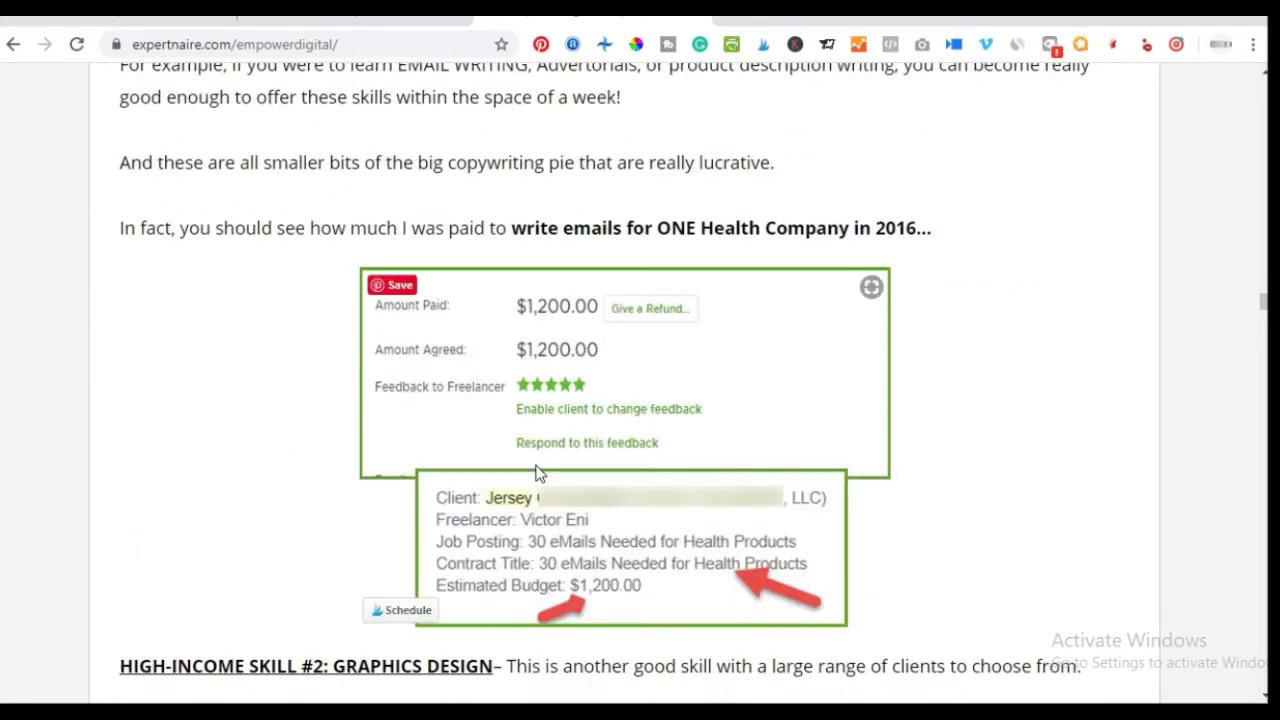
scroll(594, 445, down, 20)
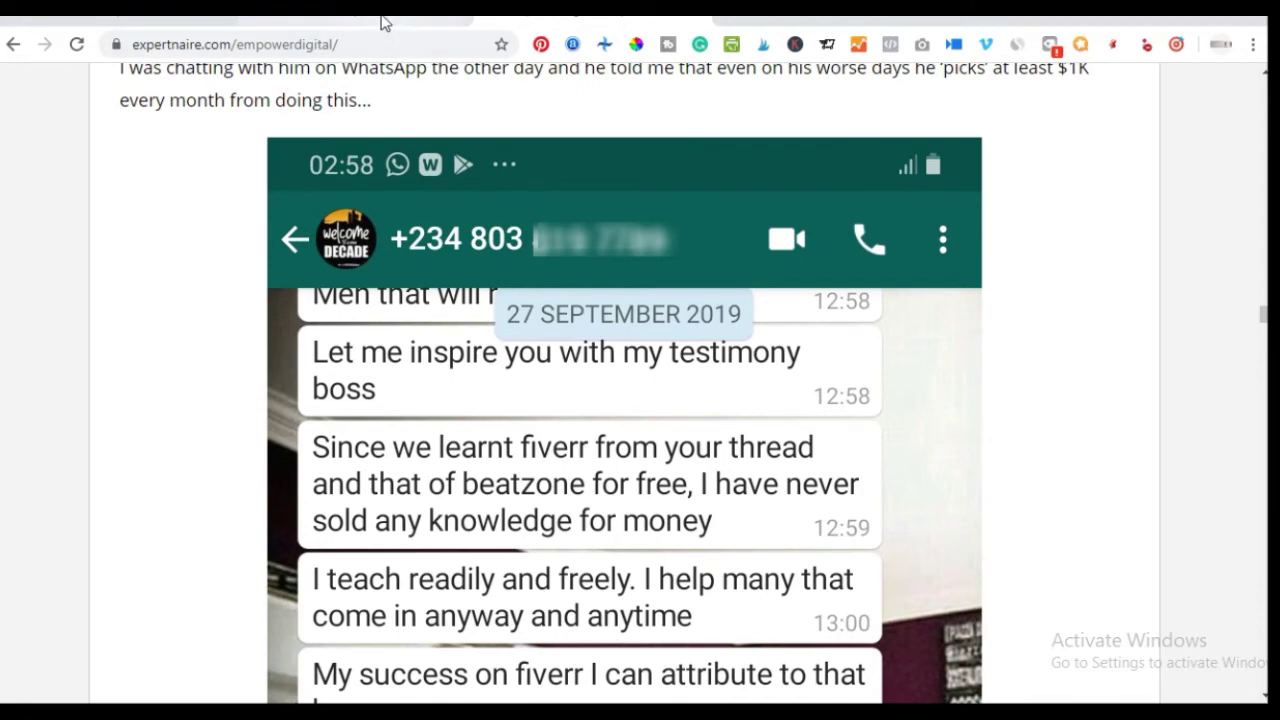
click(382, 22)
Copy the Affiliate Marketing With Expertnaire affiliate link and view its affmarkt-j sales page.
click(551, 485)
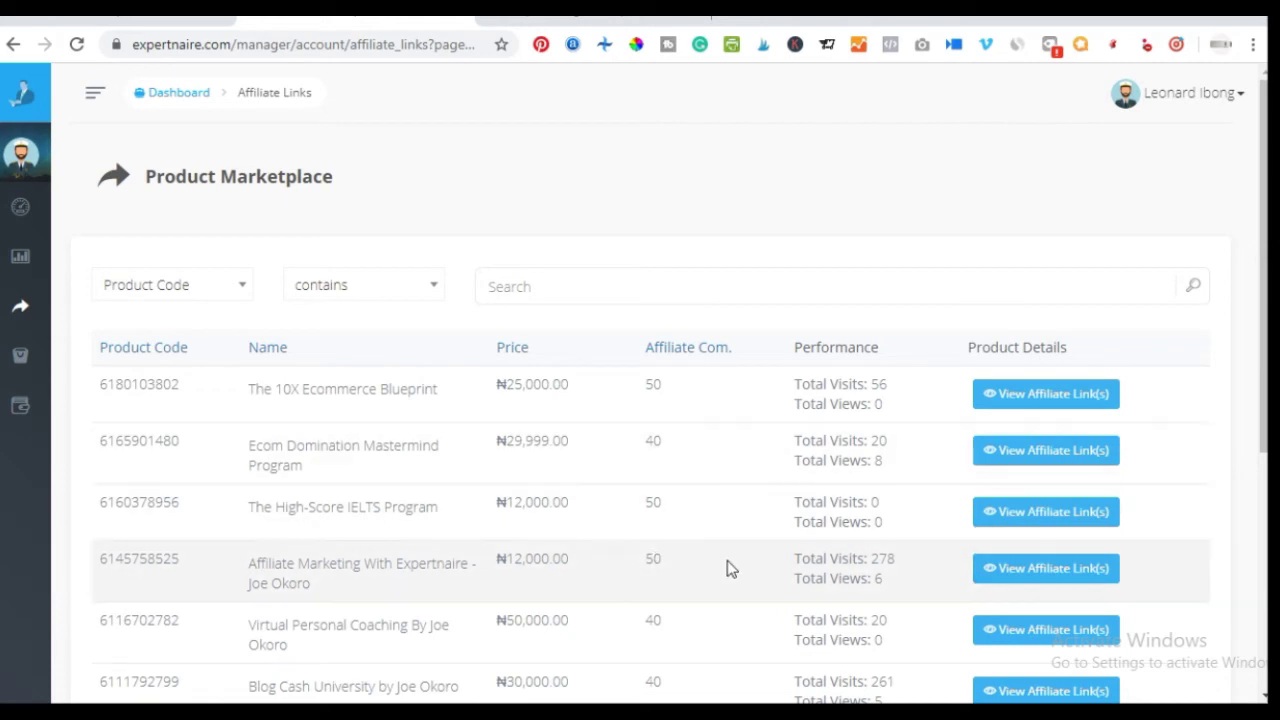
click(1023, 562)
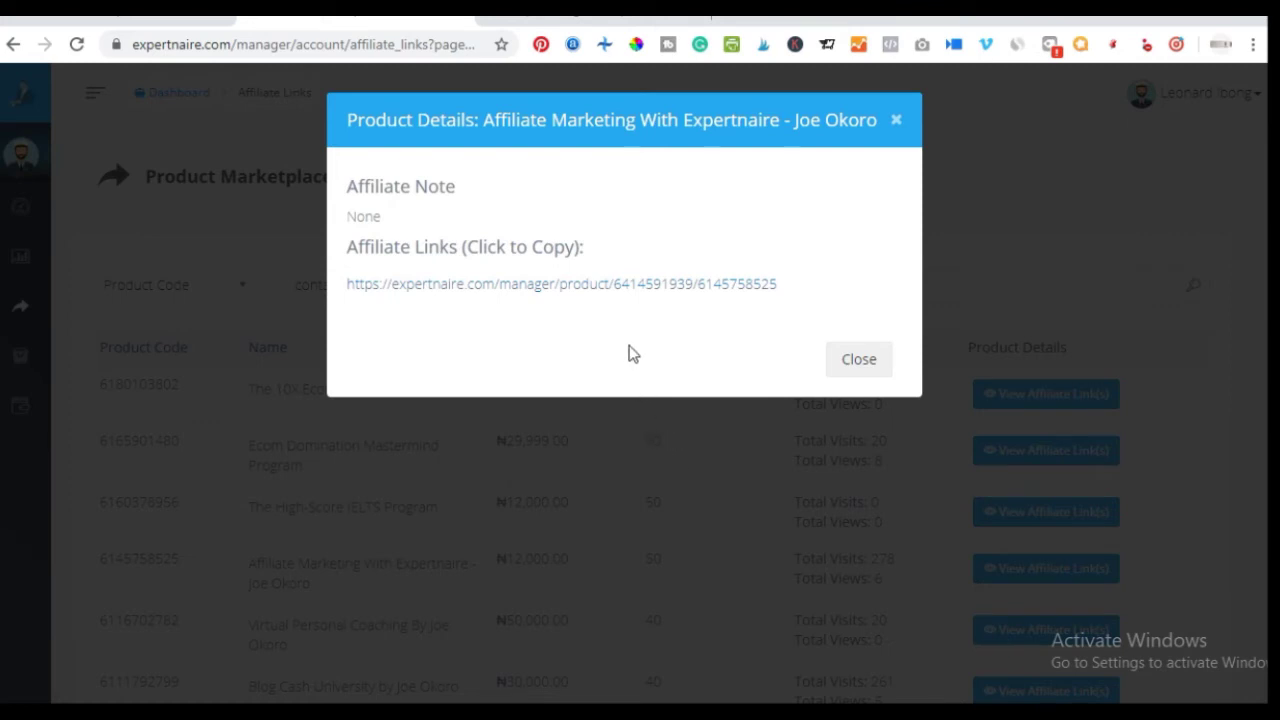
click(574, 287)
key(ctrl+c)
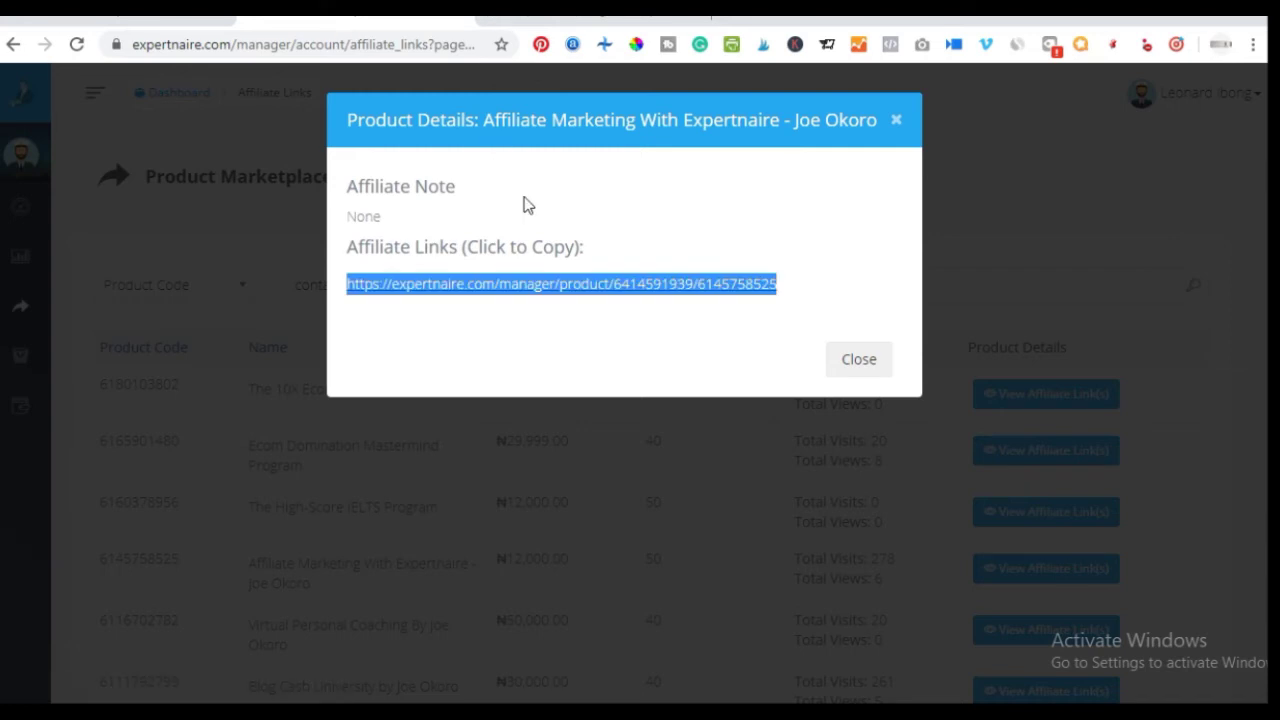
click(530, 17)
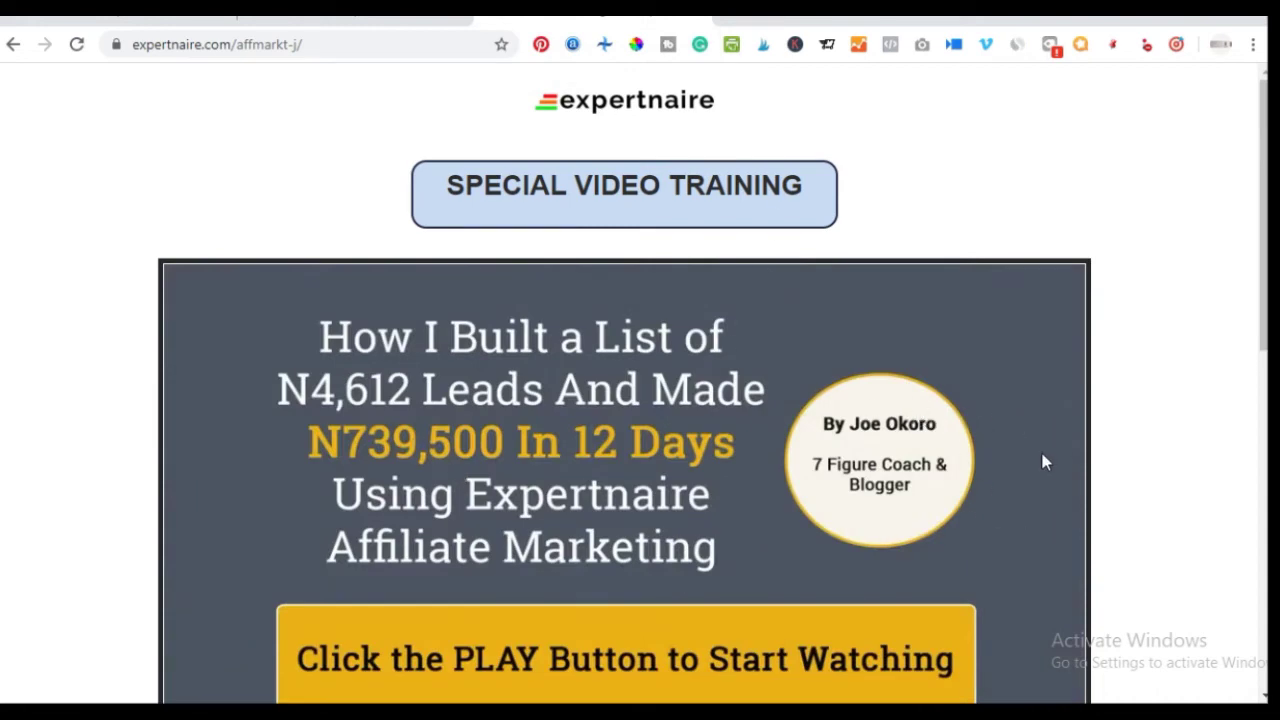
scroll(691, 403, down, 1)
scroll(520, 440, up, 1)
scroll(510, 502, down, 1)
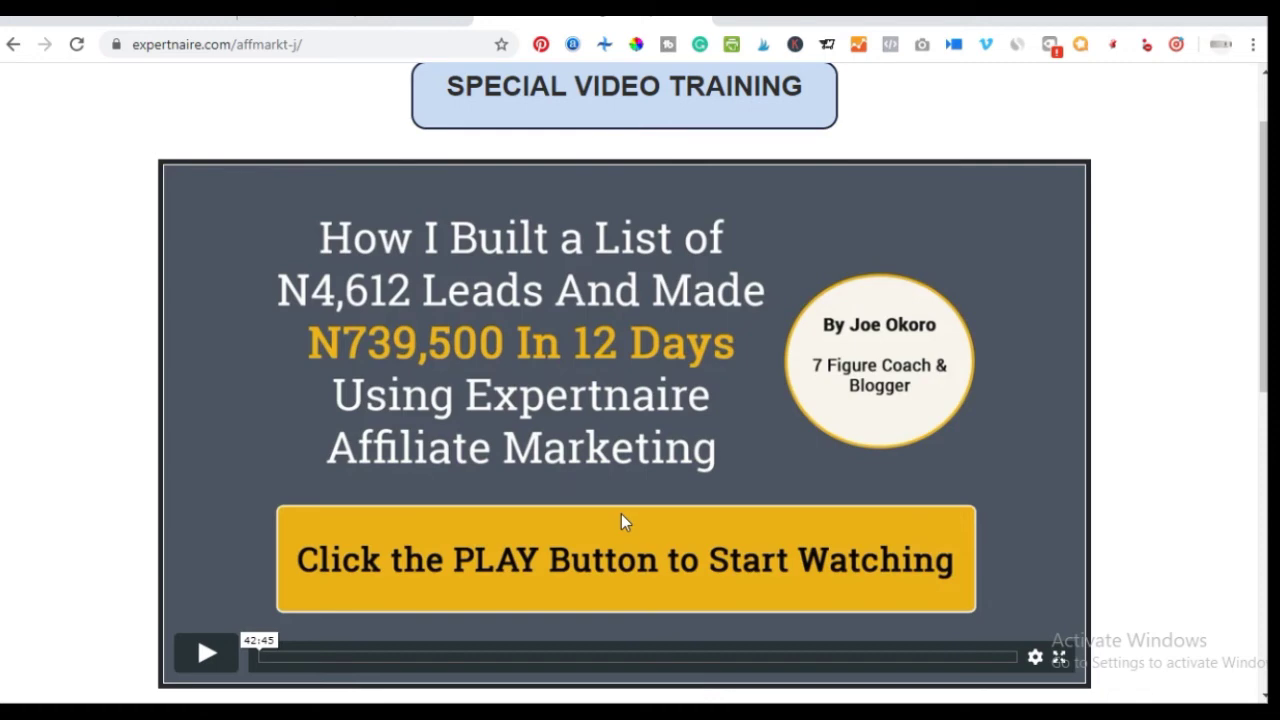
scroll(500, 394, down, 4)
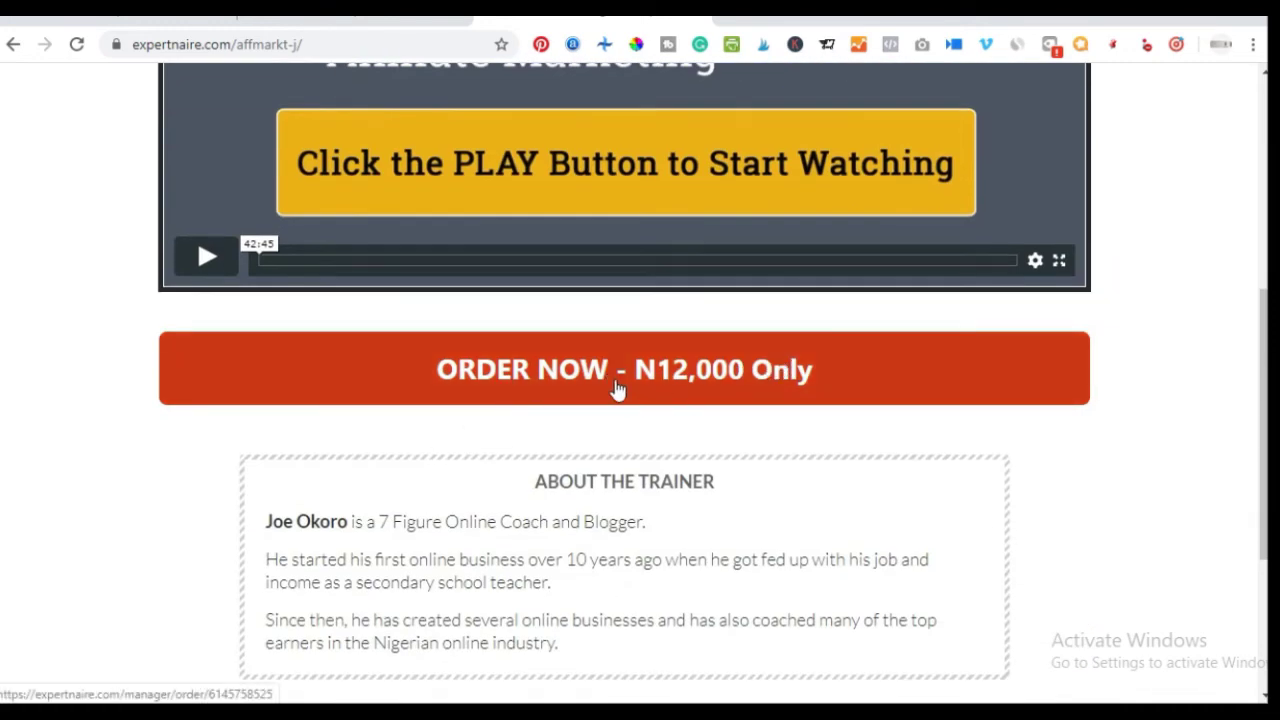
scroll(523, 294, up, 3)
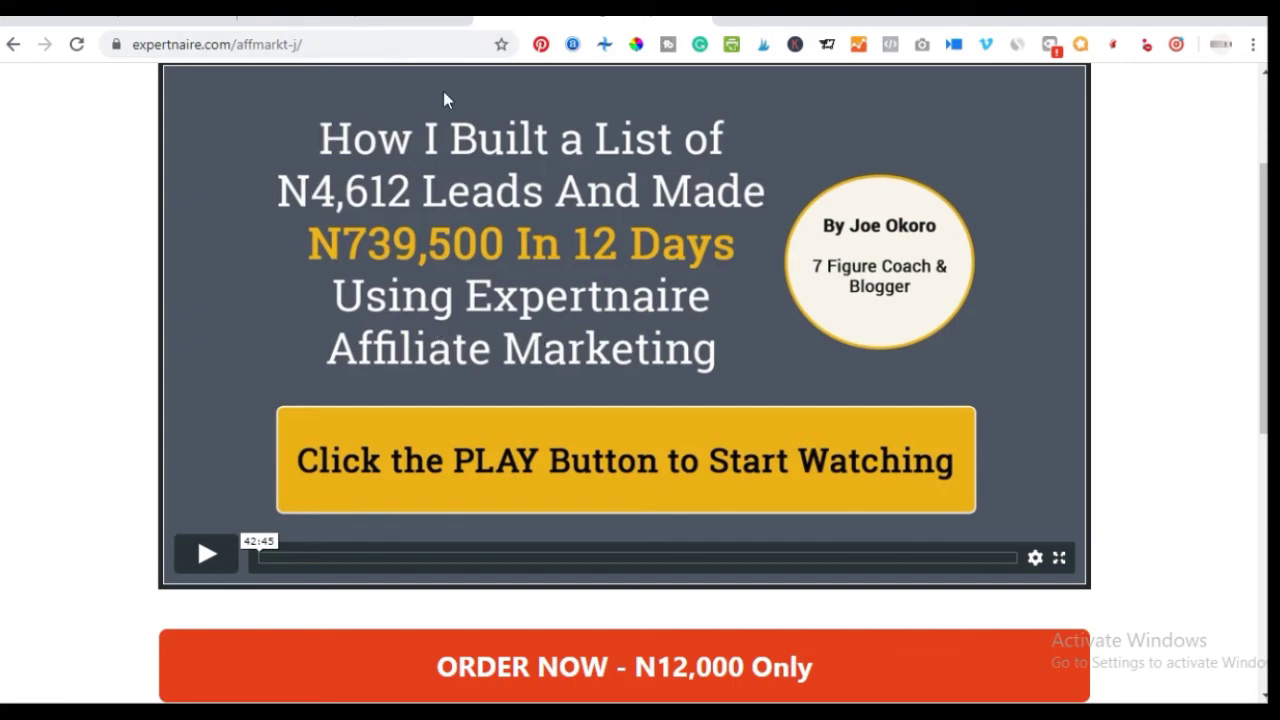
Recheck the Affiliate Marketing With Expertnaire affiliate link, then go to the Bitly dashboard.
click(338, 22)
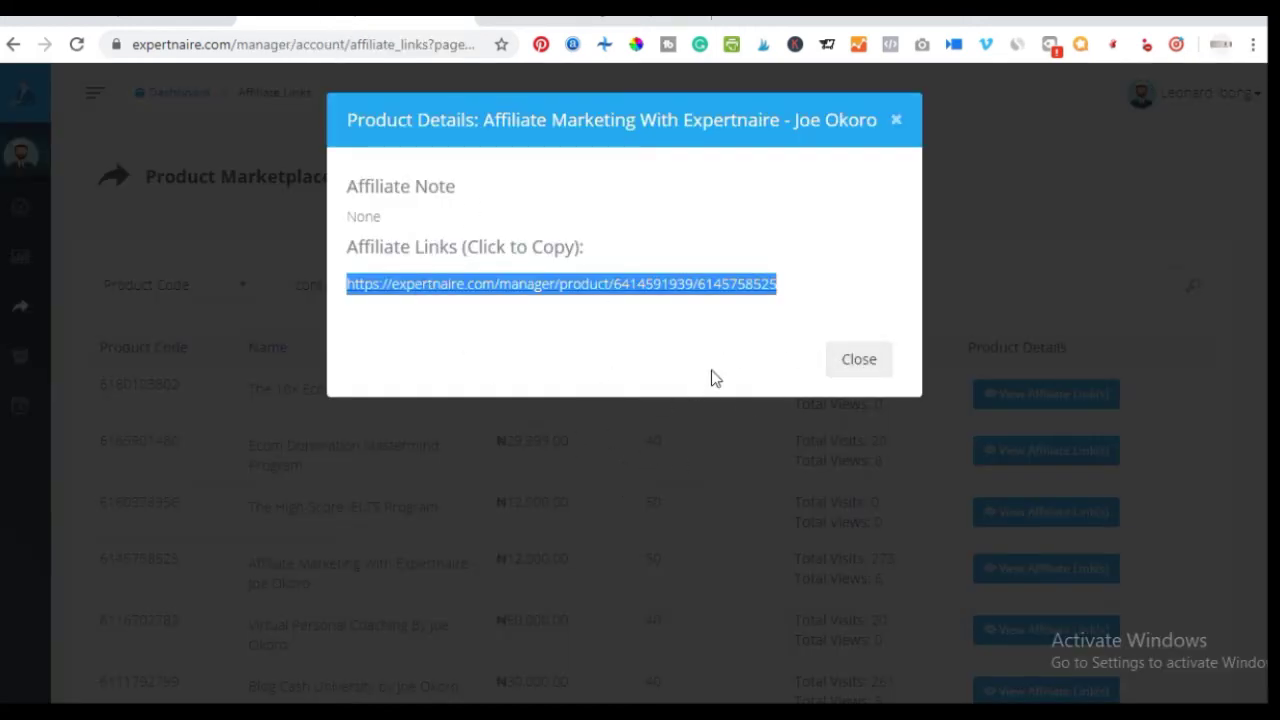
click(717, 26)
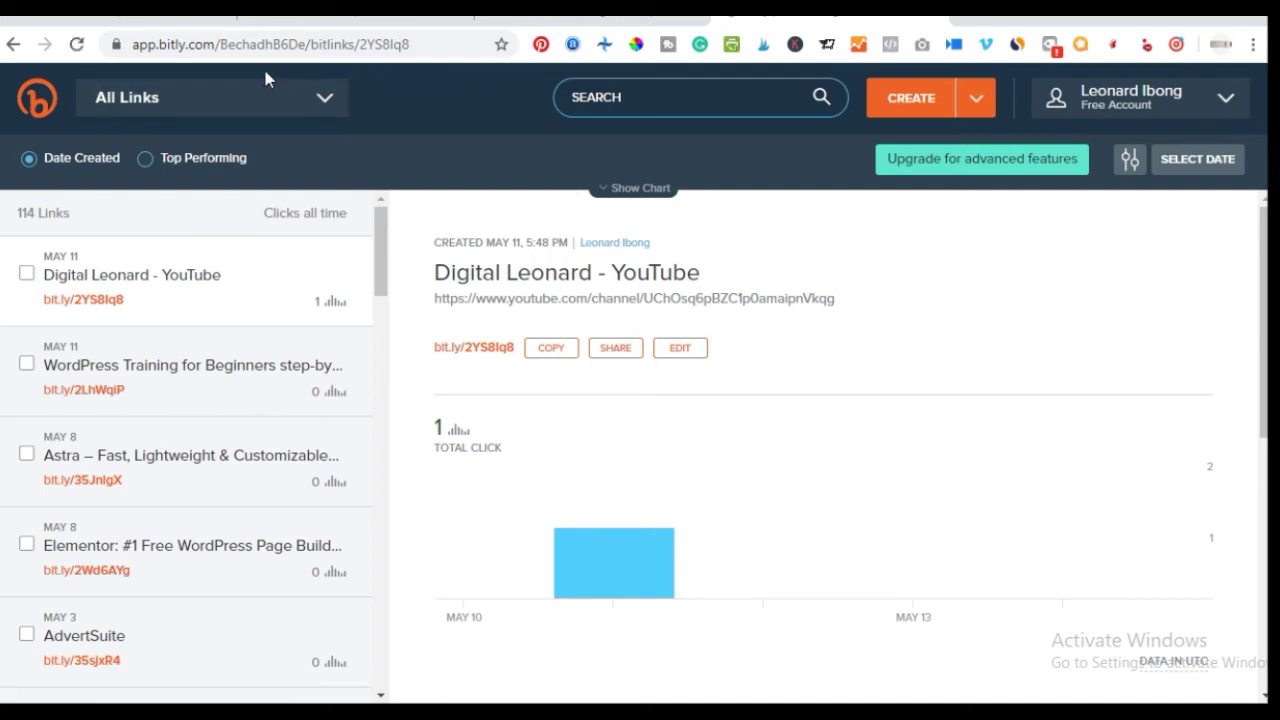
Paste the affiliate link into a new Bitly link and copy the bit.ly/2B0oYrU short link.
click(903, 98)
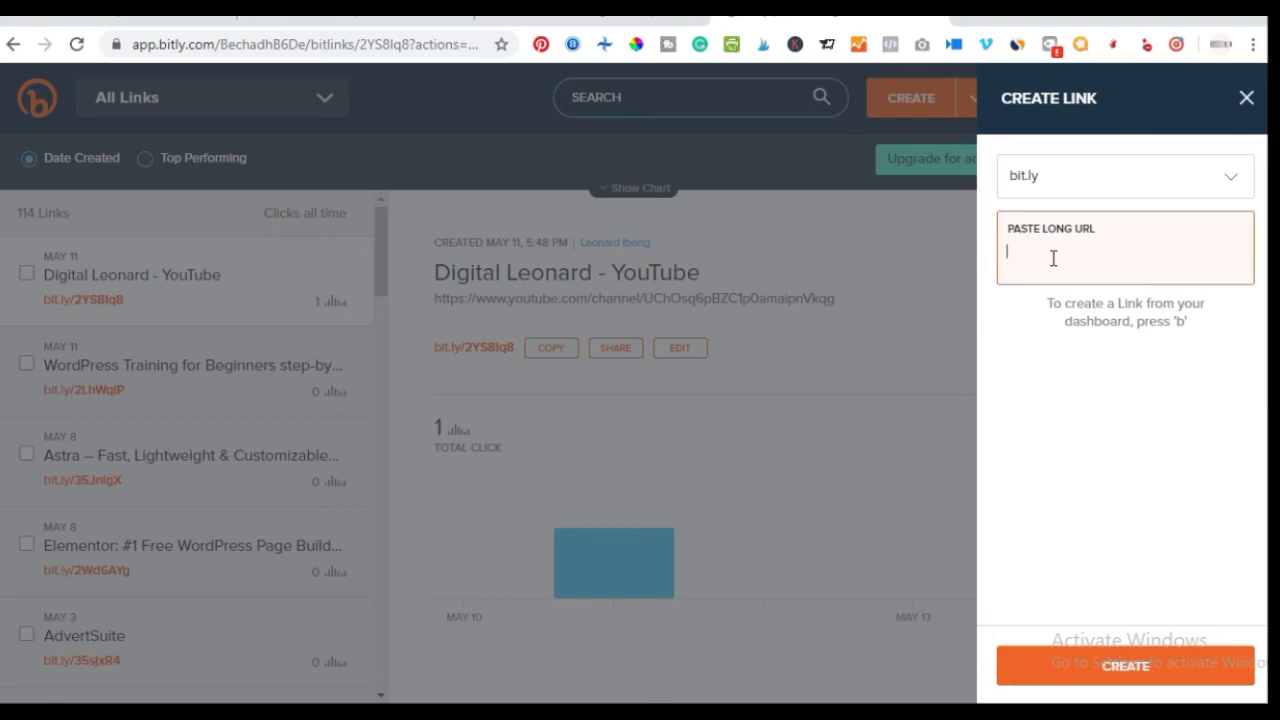
key(ctrl+v)
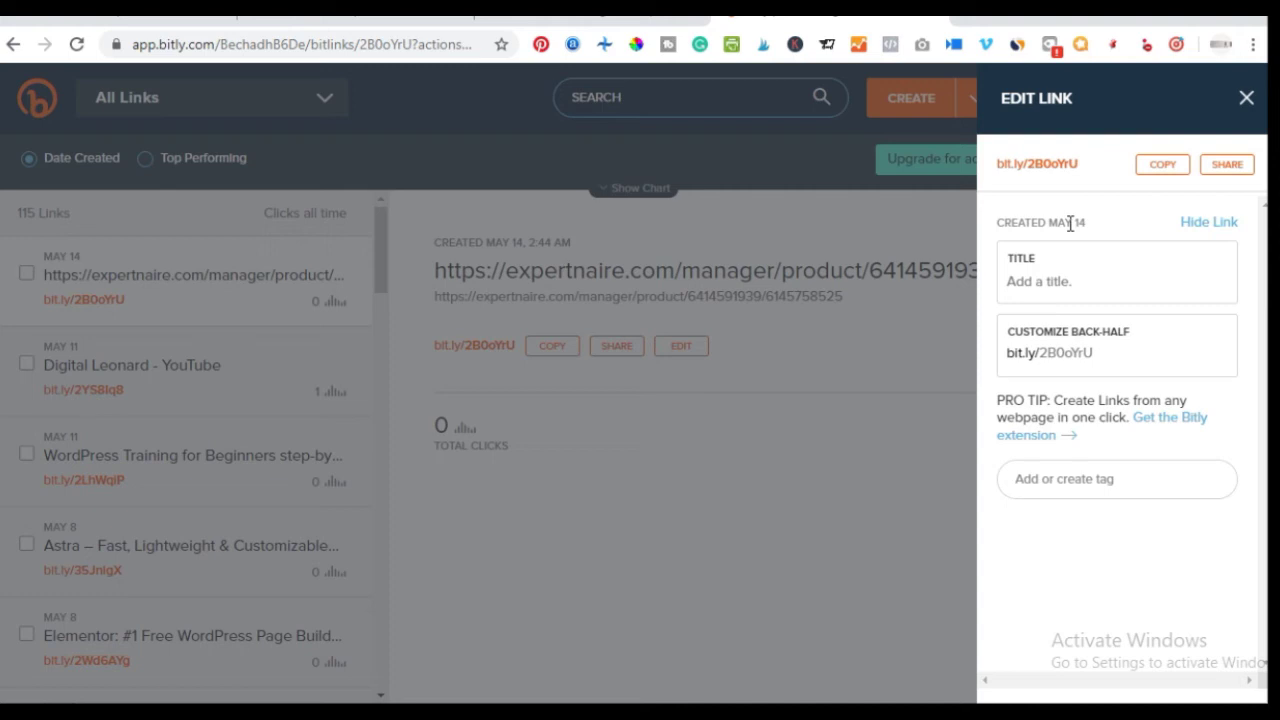
key(ctrl+shift+Tab)
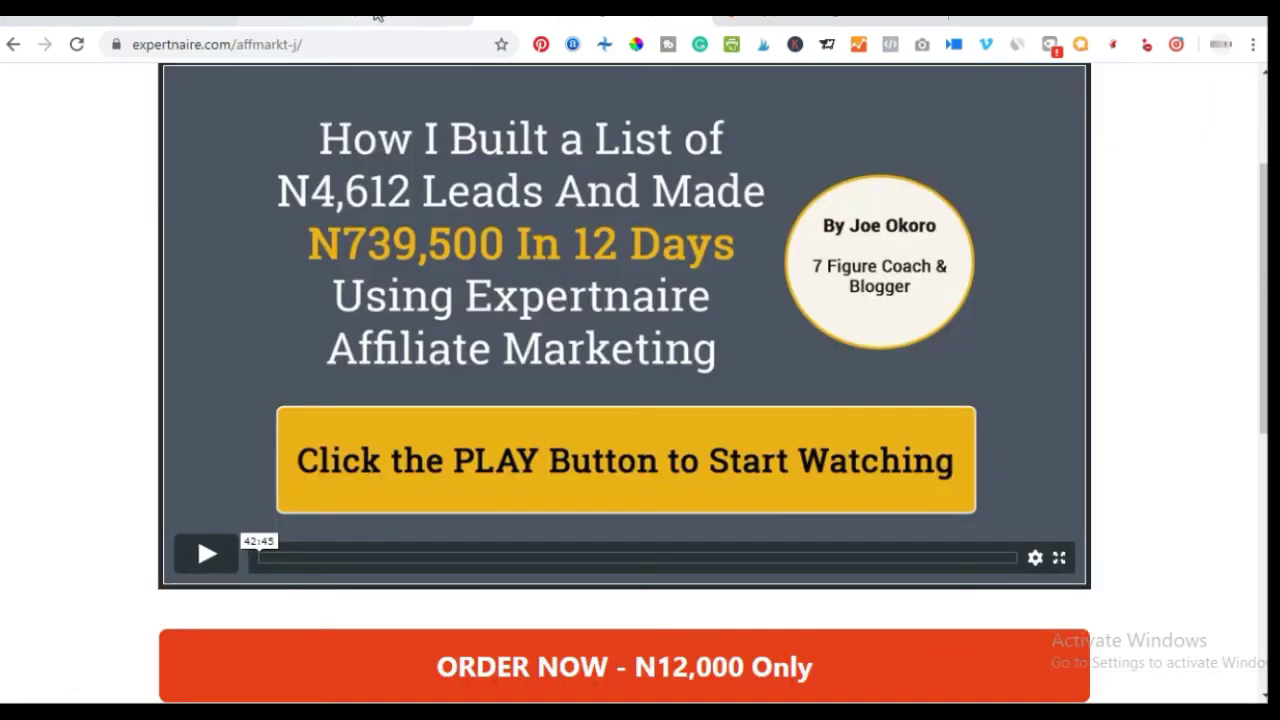
key(ctrl+shift+Tab)
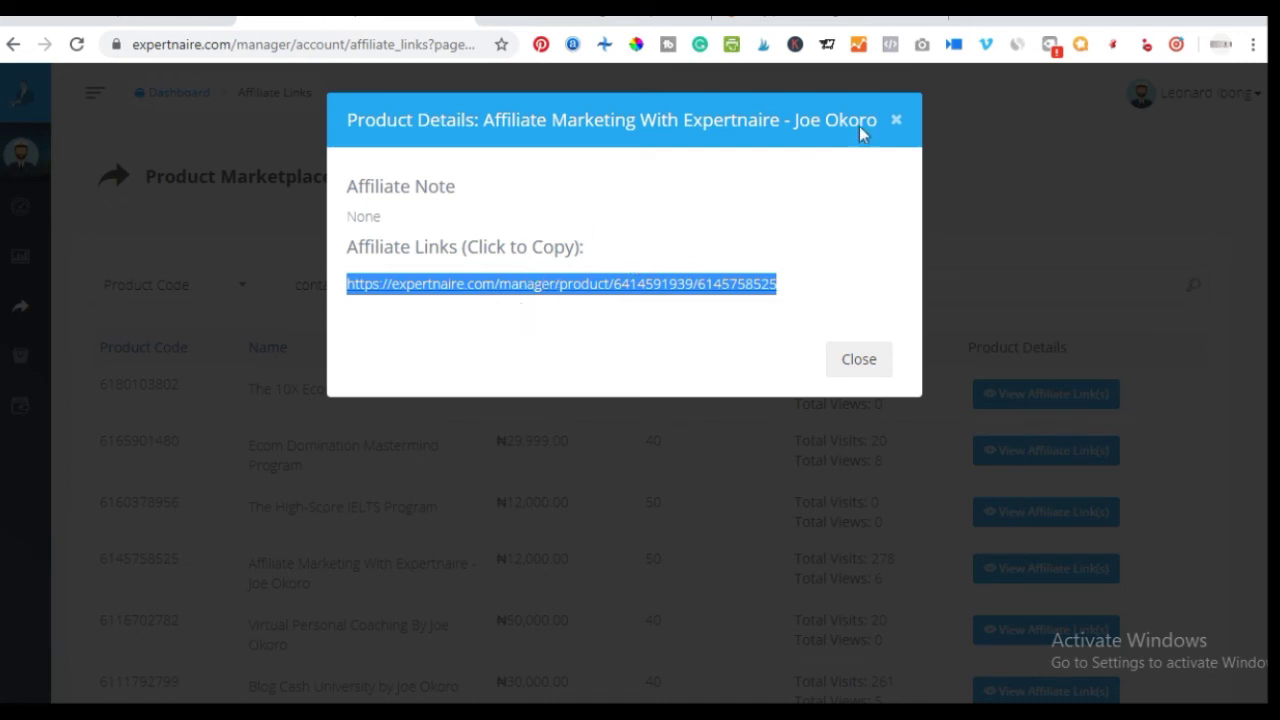
click(830, 18)
click(1162, 164)
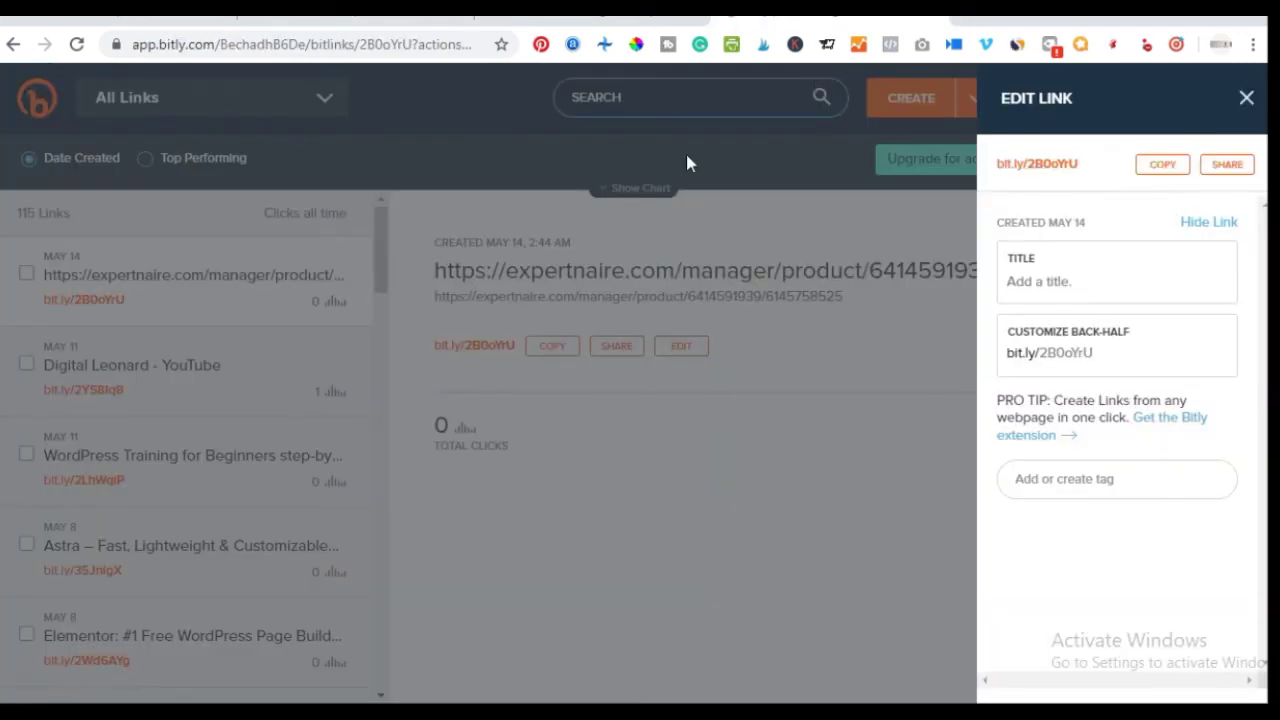
click(390, 18)
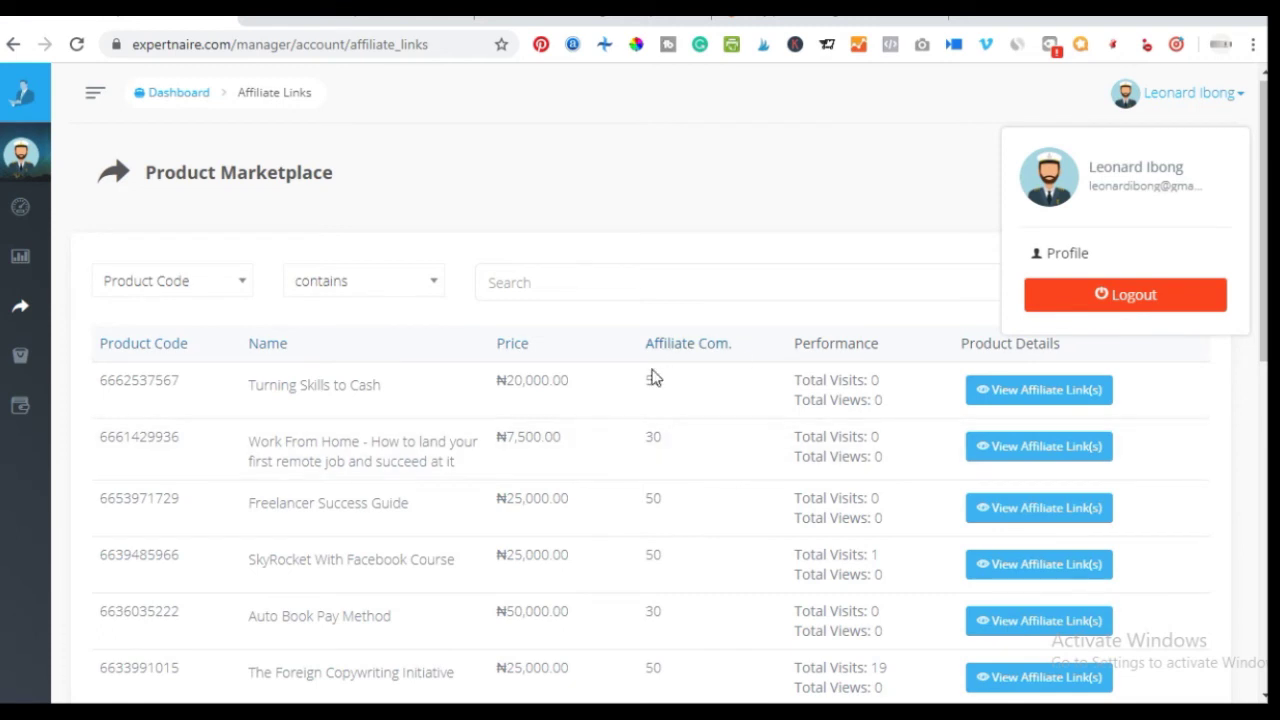
Open the Profile page from the user name menu at top right.
click(626, 215)
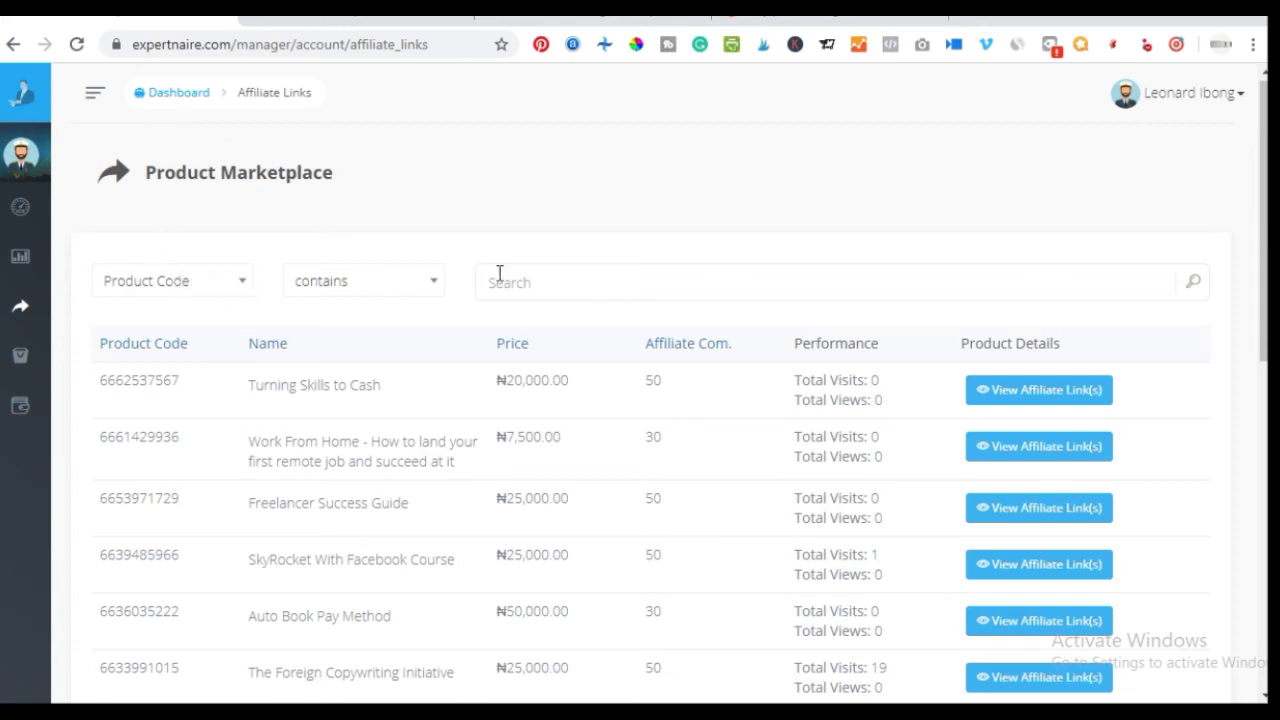
click(1240, 94)
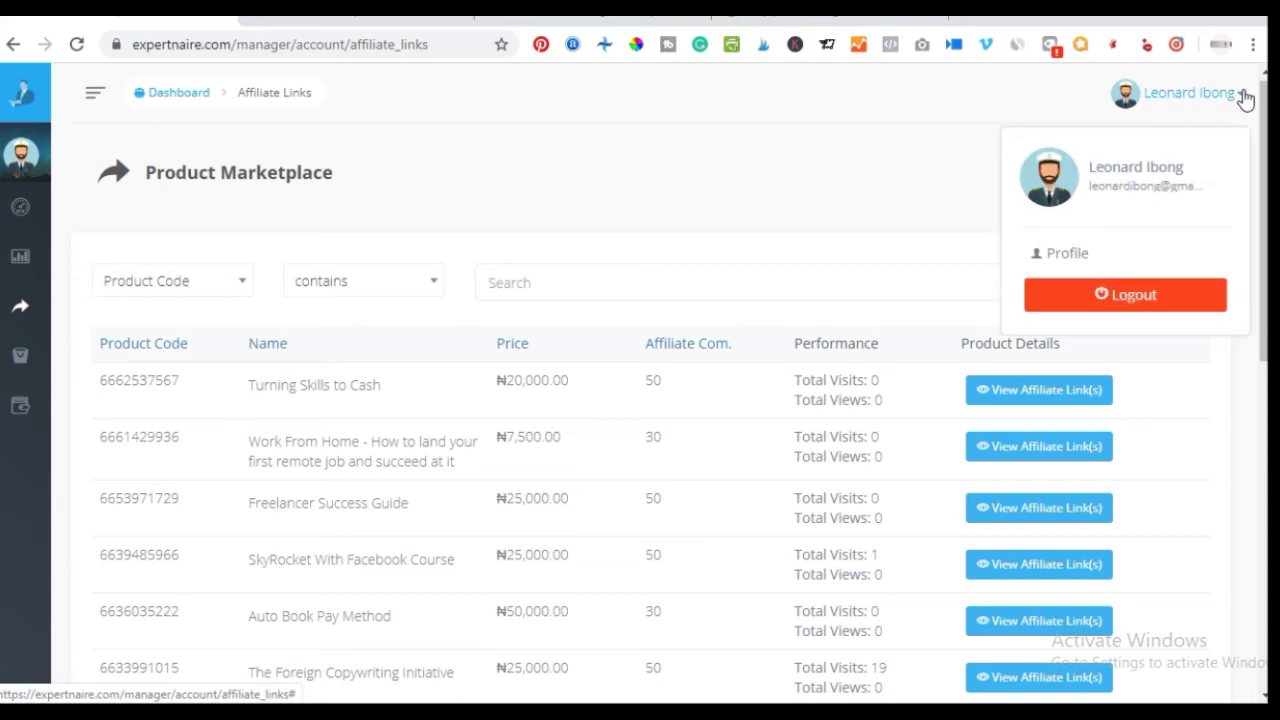
click(1066, 254)
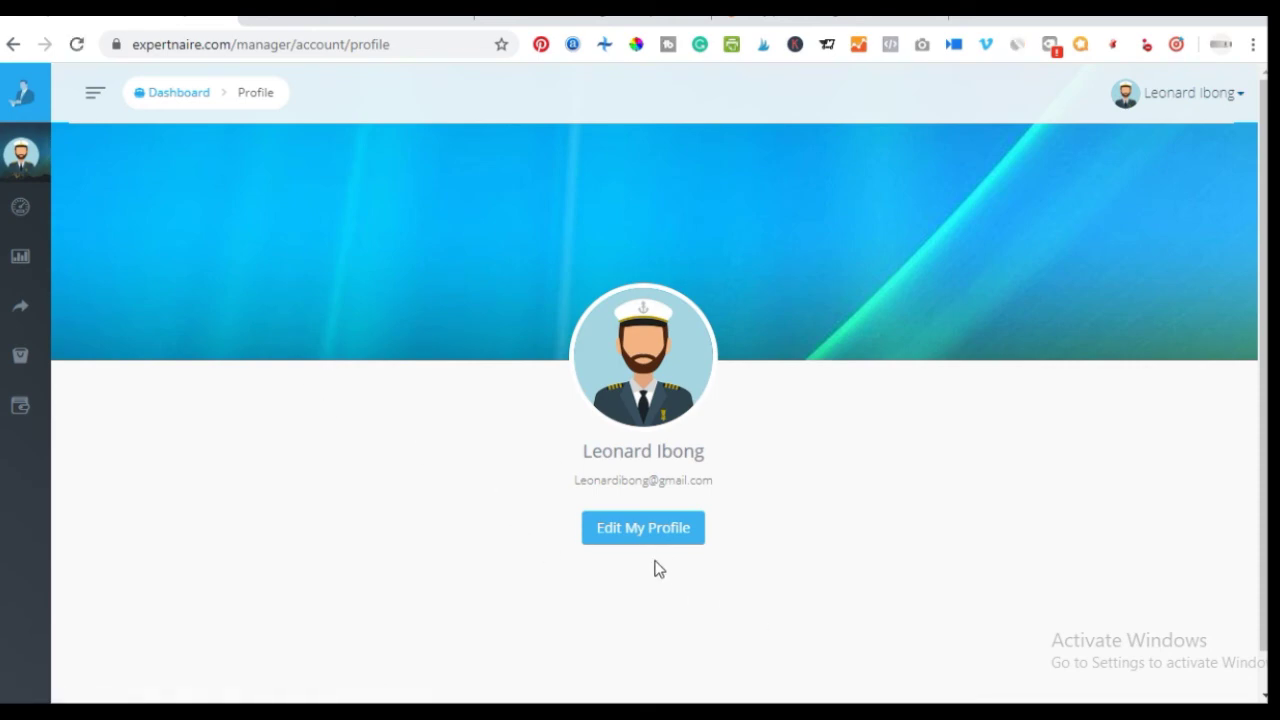
Open Edit My Profile and scroll down to the Bank Account Details section.
click(677, 528)
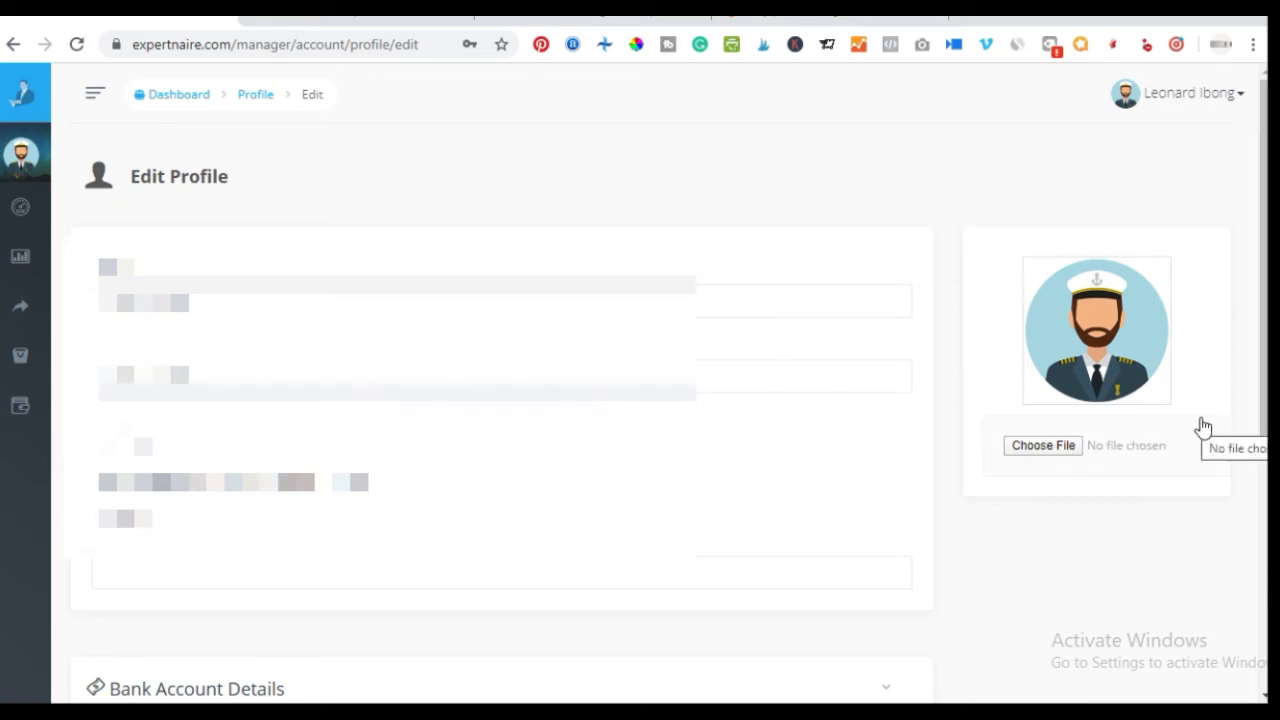
drag(1258, 418, 1240, 676)
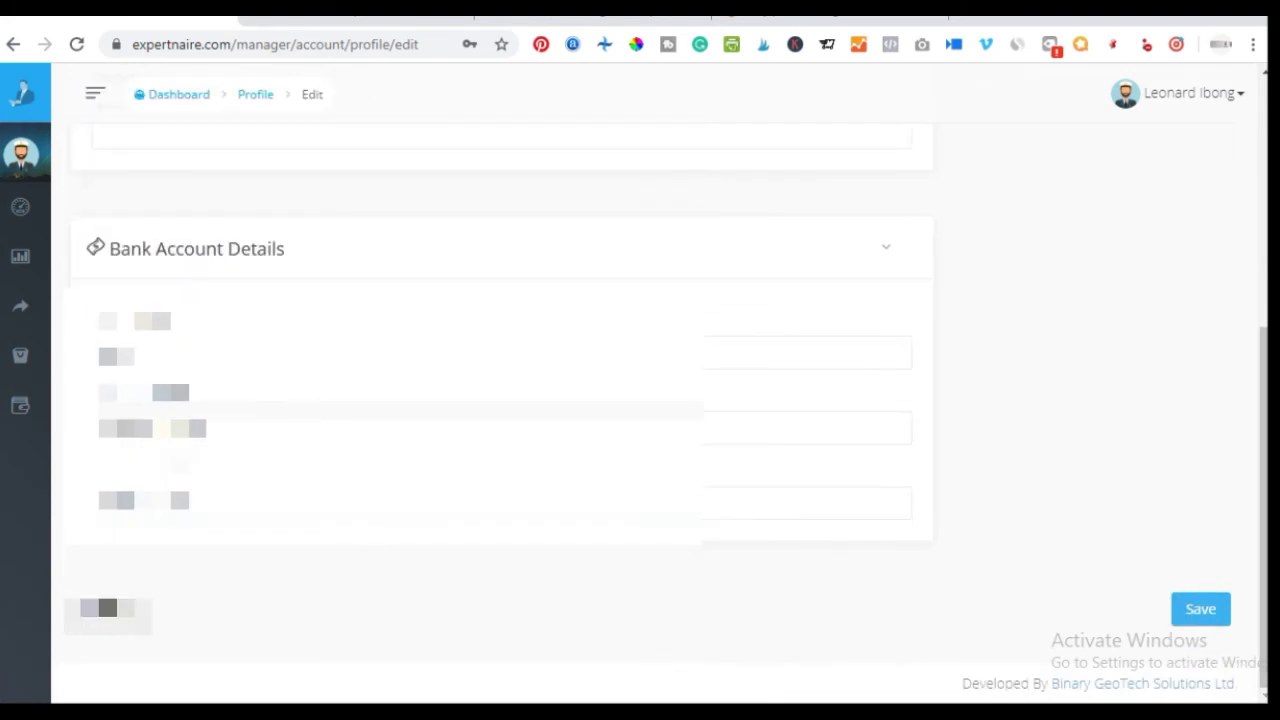